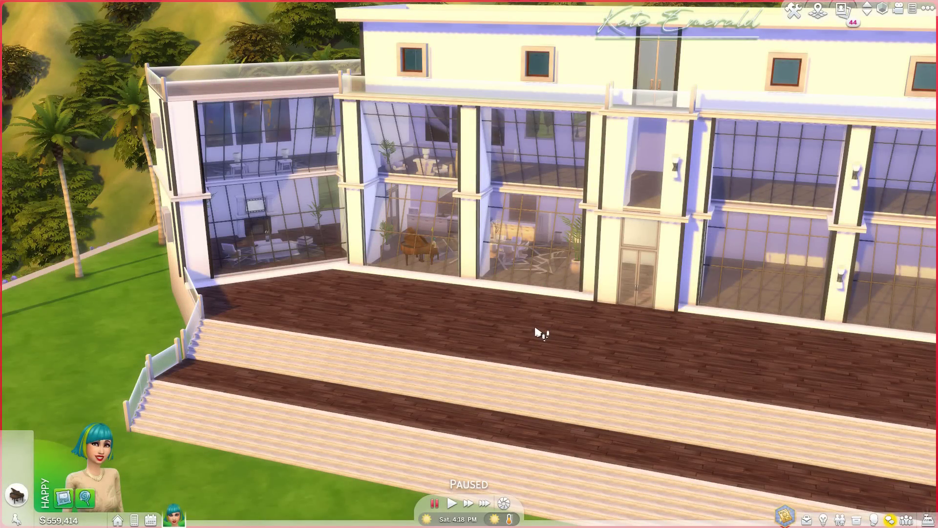
- Orbit and zoom around the reference house to inspect its glass facade, dining area, upper floor and deck
{"action": "scroll", "coordinate": [533, 330], "scroll_direction": "up", "scroll_amount": 5}
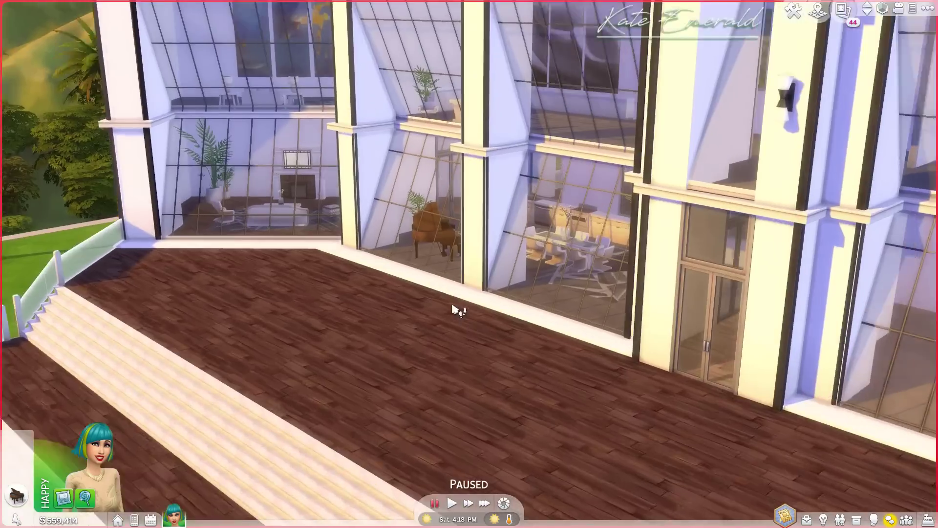
{"action": "key", "text": "a"}
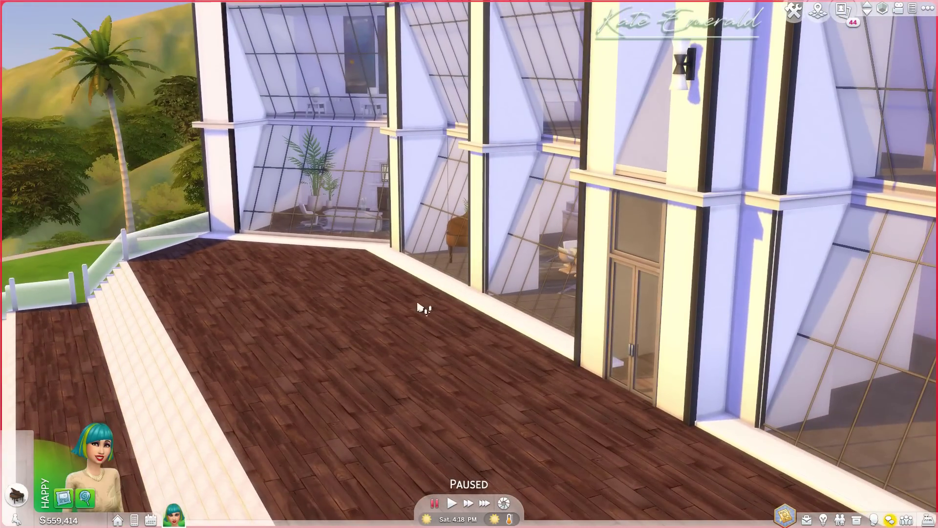
{"action": "scroll", "coordinate": [425, 288], "scroll_direction": "down", "scroll_amount": 5}
{"action": "scroll", "coordinate": [360, 291], "scroll_direction": "up", "scroll_amount": 5}
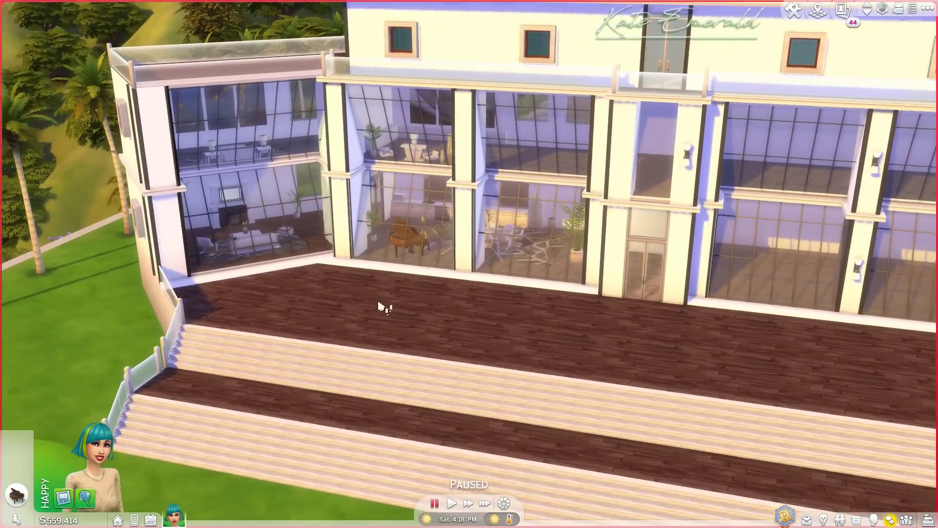
{"action": "scroll", "coordinate": [385, 308], "scroll_direction": "down", "scroll_amount": 3}
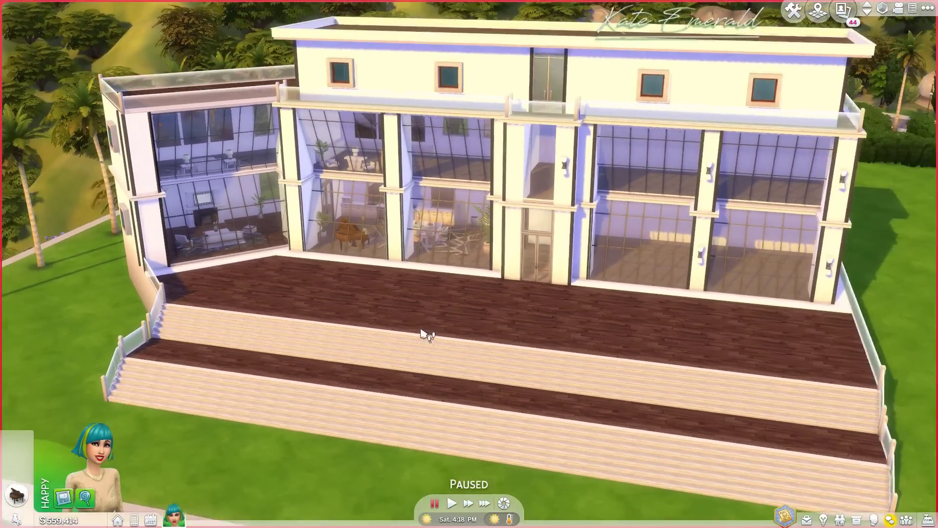
{"action": "key", "text": "e"}
{"action": "scroll", "coordinate": [456, 331], "scroll_direction": "up", "scroll_amount": 3}
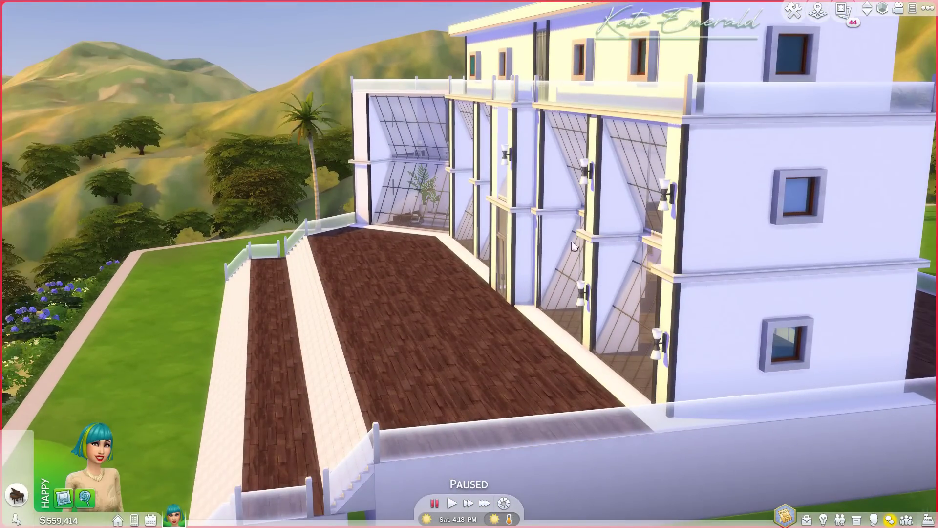
{"action": "key", "text": "q"}
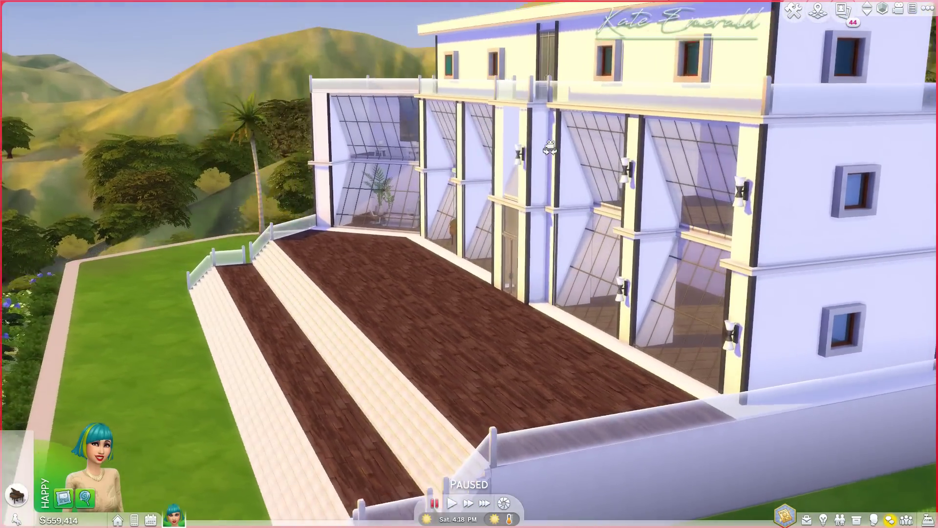
{"action": "scroll", "coordinate": [550, 246], "scroll_direction": "up", "scroll_amount": 3}
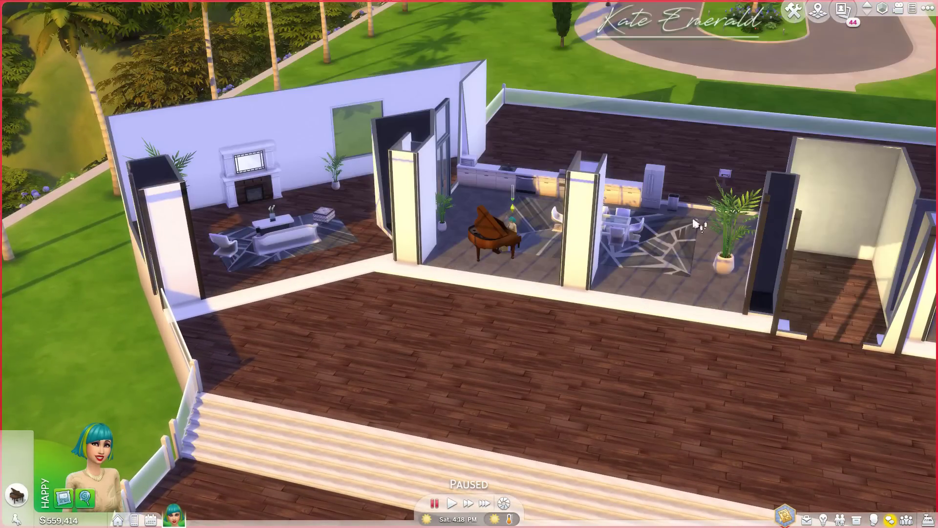
{"action": "scroll", "coordinate": [719, 196], "scroll_direction": "up", "scroll_amount": 3}
{"action": "key", "text": "e"}
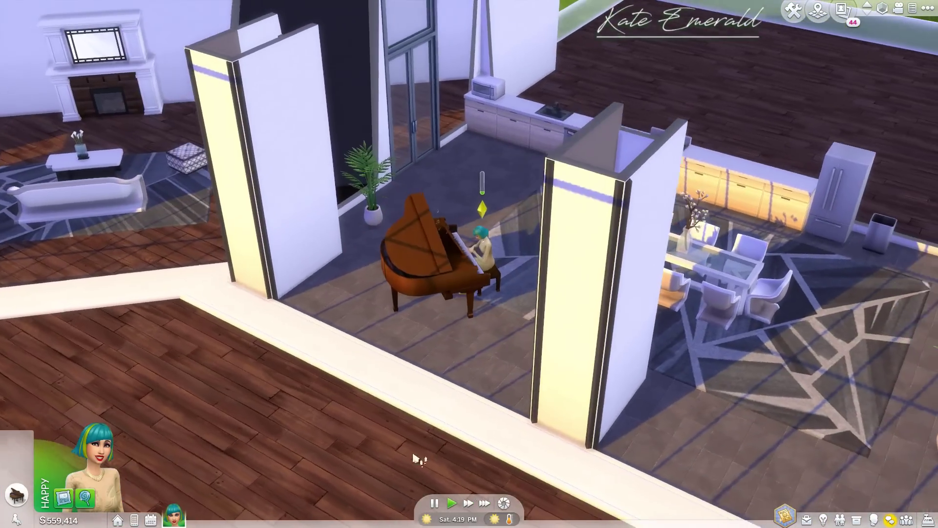
{"action": "scroll", "coordinate": [455, 408], "scroll_direction": "down", "scroll_amount": 3}
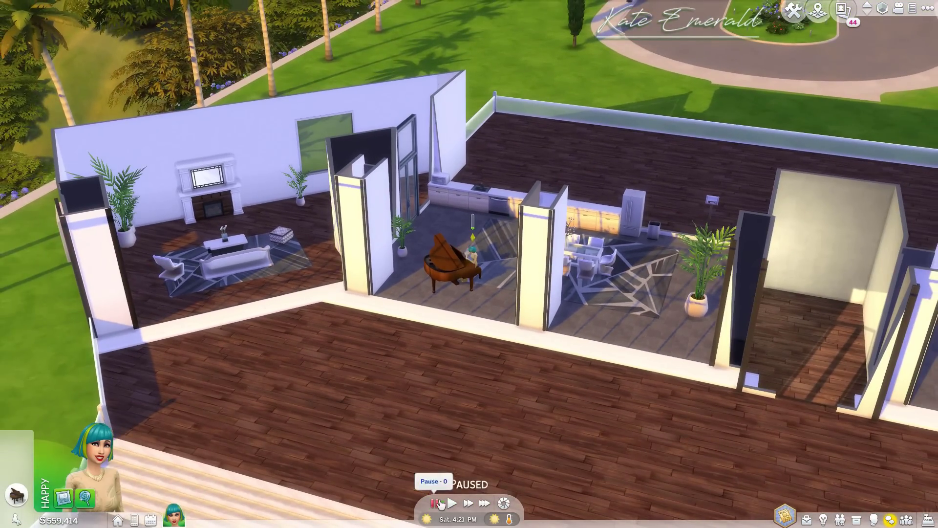
{"action": "left_click_drag", "start_coordinate": [440, 504], "coordinate": [438, 404]}
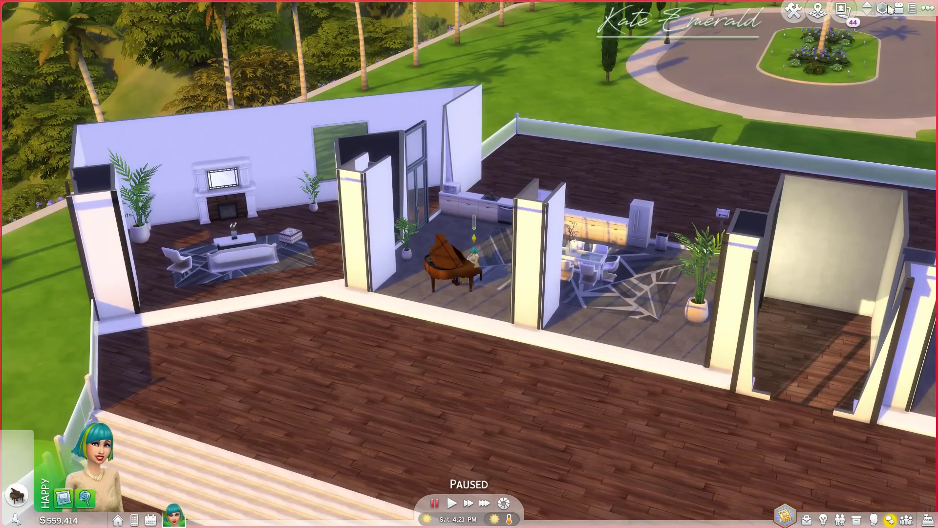
{"action": "key", "text": "s"}
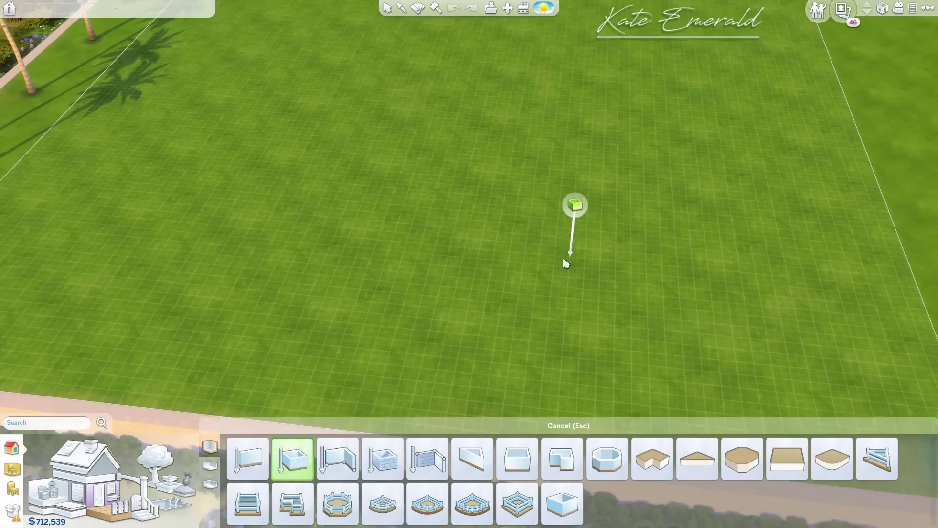
- Draw a rectangular walled room on the empty lot and select it
{"action": "left_click_drag", "start_coordinate": [336, 131], "coordinate": [599, 263]}
{"action": "left_click", "coordinate": [386, 8]}
{"action": "left_click", "coordinate": [454, 152]}
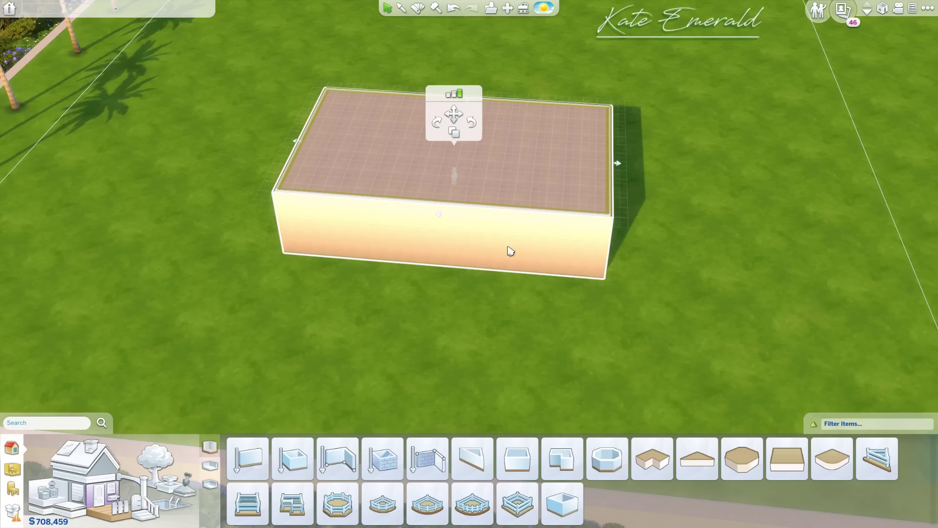
- Delete the room's front wall with the wall tool
{"action": "left_click", "coordinate": [384, 424]}
{"action": "left_click", "coordinate": [248, 460]}
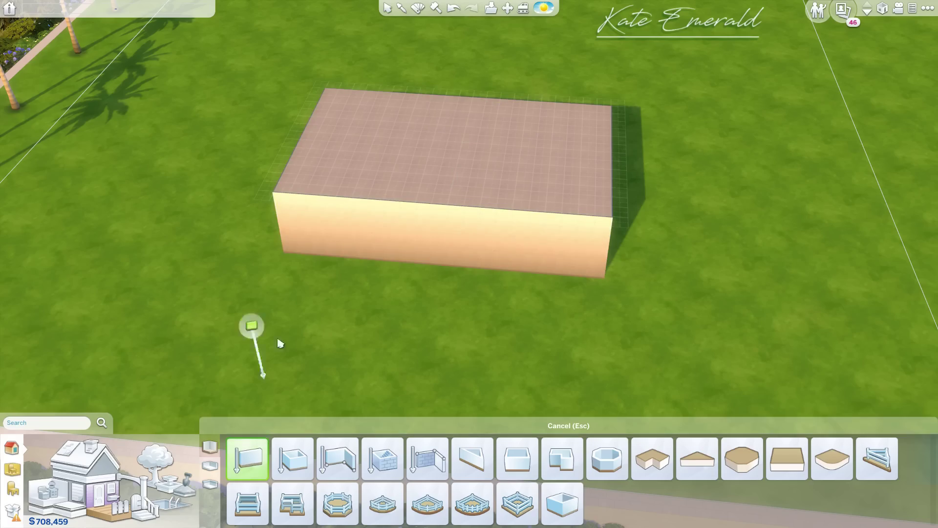
{"action": "left_click_drag", "start_coordinate": [289, 233], "coordinate": [609, 269]}
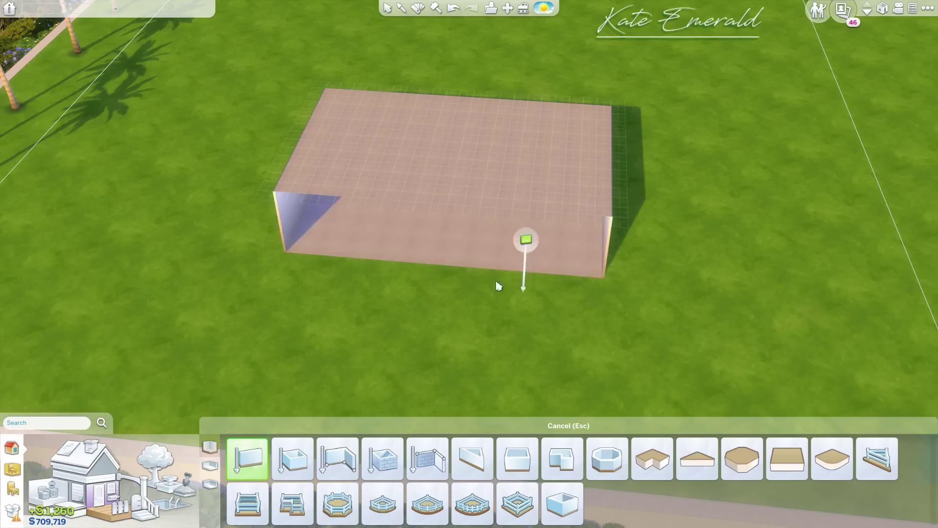
{"action": "key", "text": "Escape"}
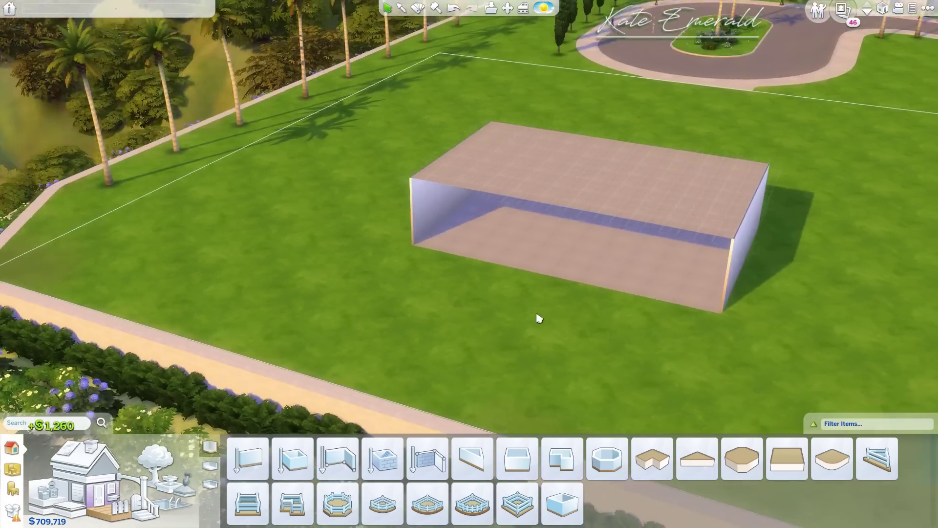
- Show walls at full height and draw a short wall return to the front corner
{"action": "left_click_drag", "start_coordinate": [511, 325], "coordinate": [515, 325]}
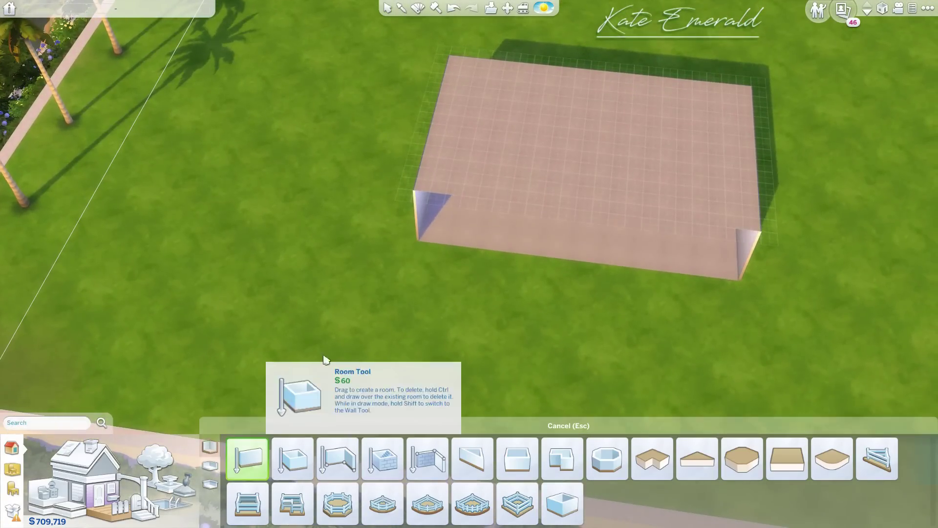
{"action": "left_click", "coordinate": [248, 459]}
{"action": "left_click_drag", "start_coordinate": [360, 353], "coordinate": [358, 351]}
{"action": "left_click", "coordinate": [870, 16]}
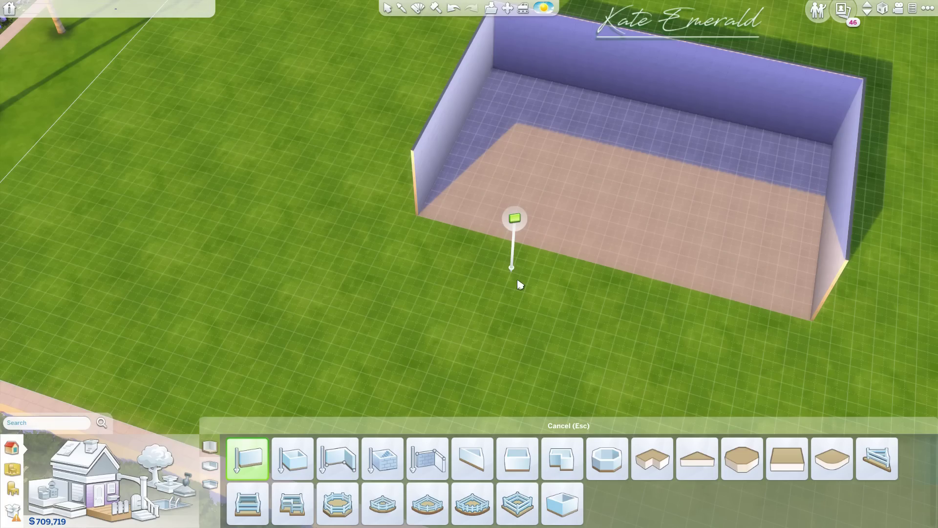
{"action": "scroll", "coordinate": [458, 307], "scroll_direction": "up", "scroll_amount": 5}
{"action": "key", "text": "e"}
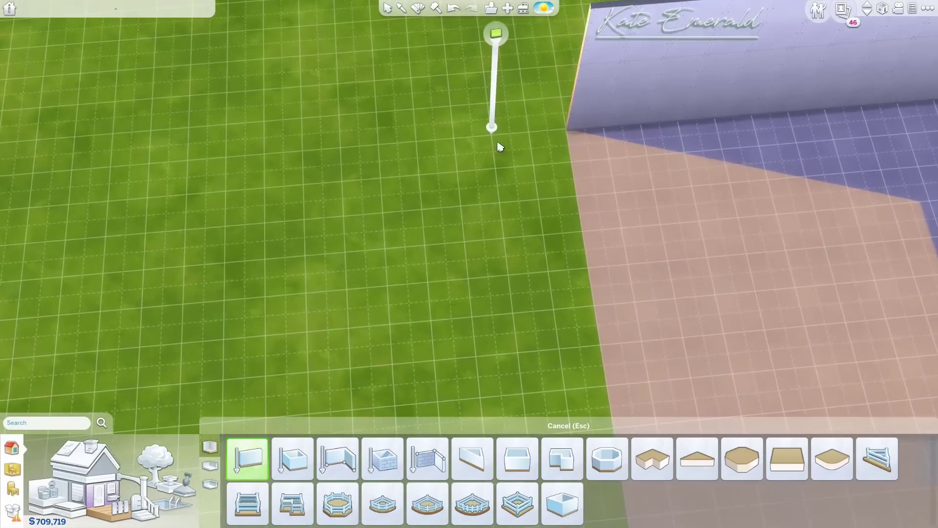
{"action": "mouse_move", "coordinate": [499, 147]}
{"action": "left_mouse_down"}
{"action": "mouse_move", "coordinate": [575, 136]}
{"action": "mouse_move", "coordinate": [566, 122]}
{"action": "mouse_move", "coordinate": [567, 129]}
{"action": "left_mouse_up"}
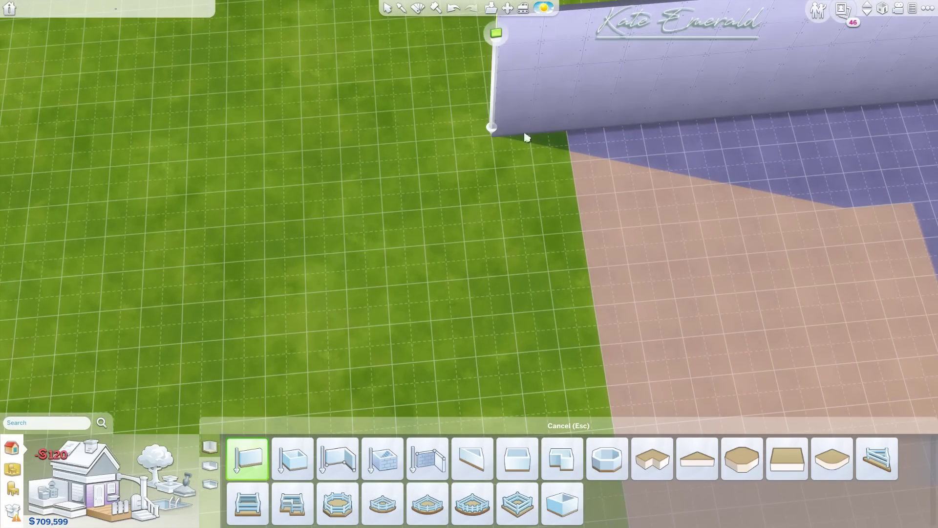
- Add a short wall segment beside the wall end as a pillar, undoing the closing wall
{"action": "key", "text": "e"}
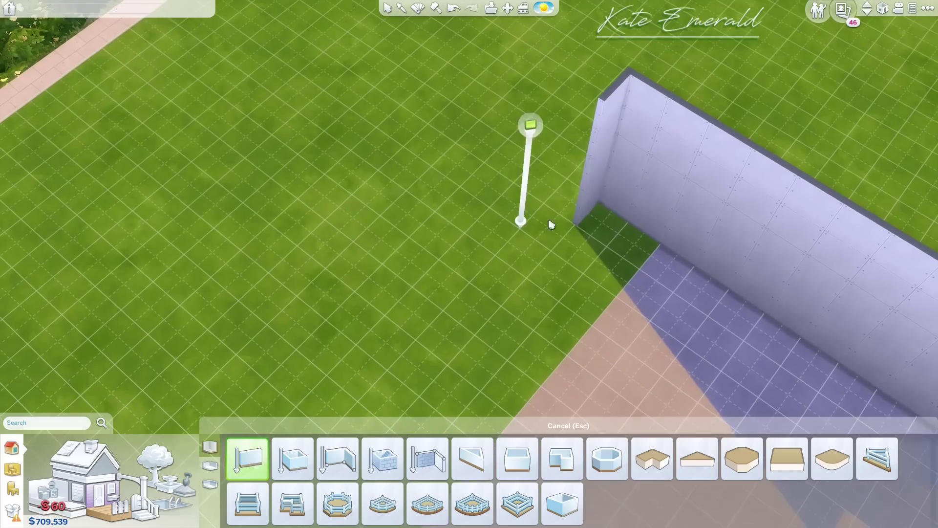
{"action": "left_click_drag", "start_coordinate": [658, 282], "coordinate": [656, 280]}
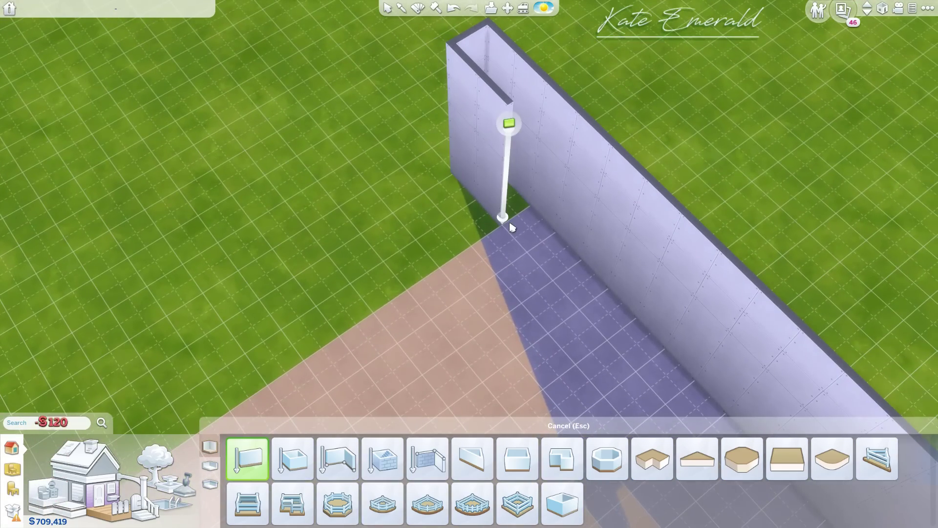
{"action": "left_click_drag", "start_coordinate": [512, 222], "coordinate": [533, 211]}
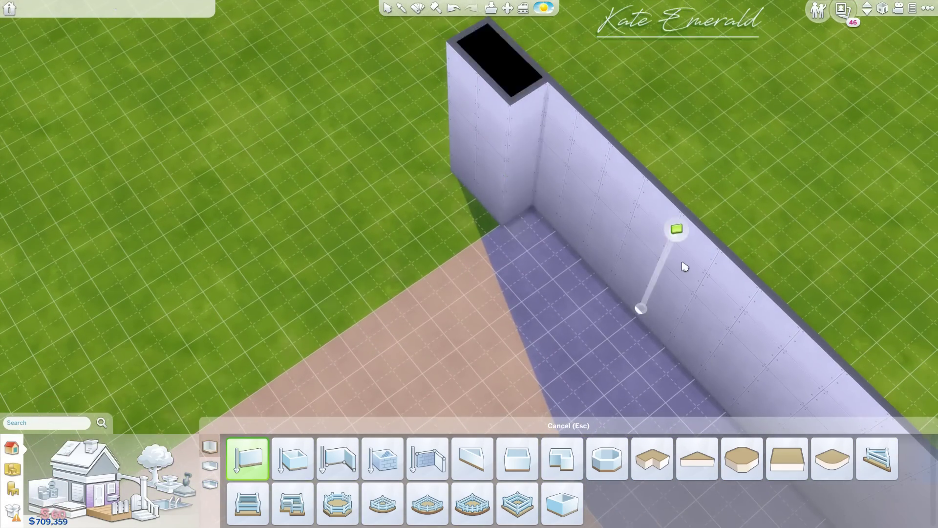
{"action": "left_click", "coordinate": [453, 19]}
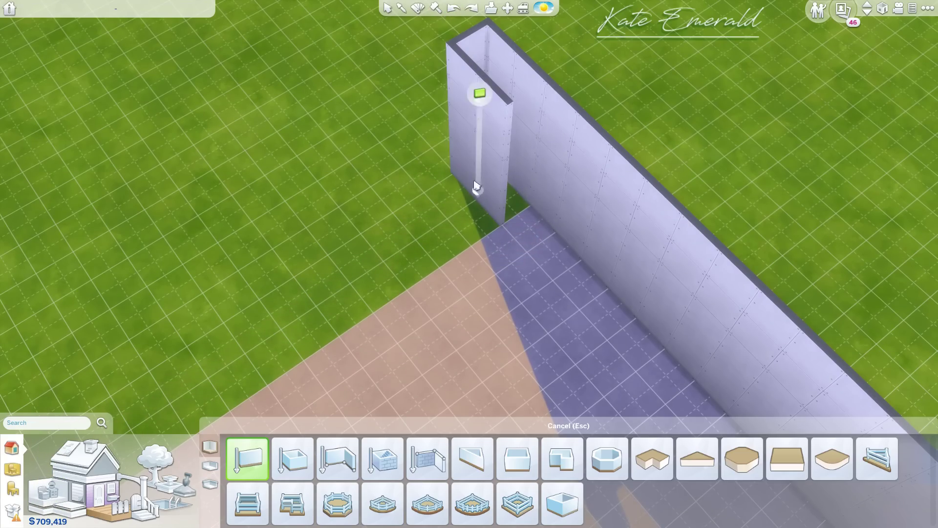
{"action": "key", "text": "s"}
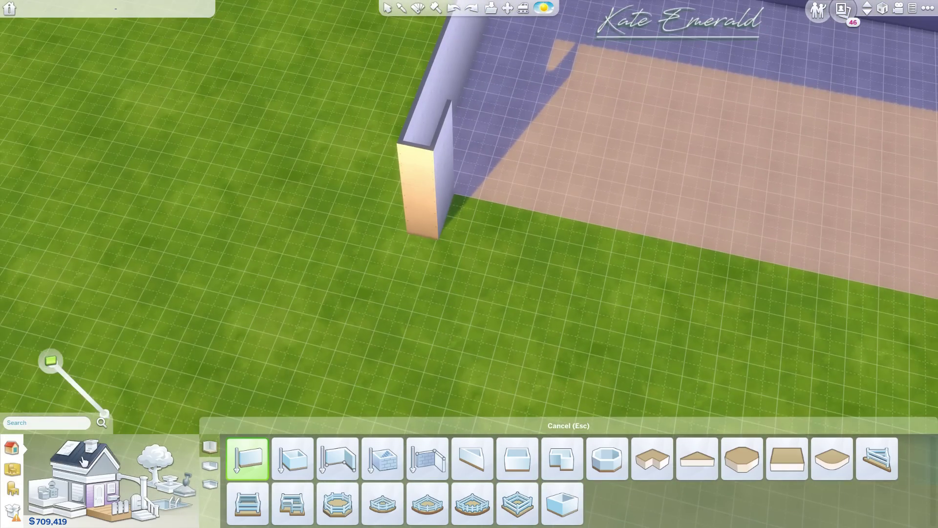
{"action": "left_click", "coordinate": [98, 447]}
{"action": "left_click", "coordinate": [316, 459]}
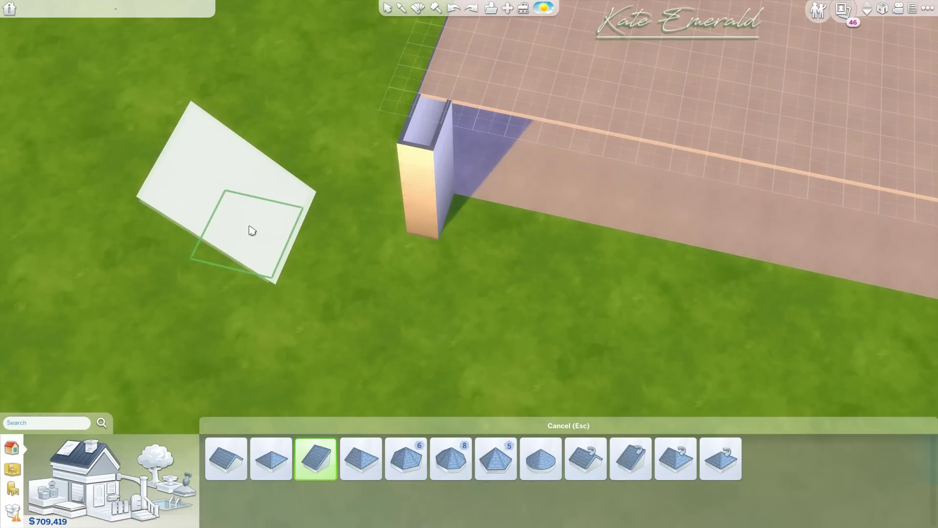
{"action": "left_click", "coordinate": [239, 209]}
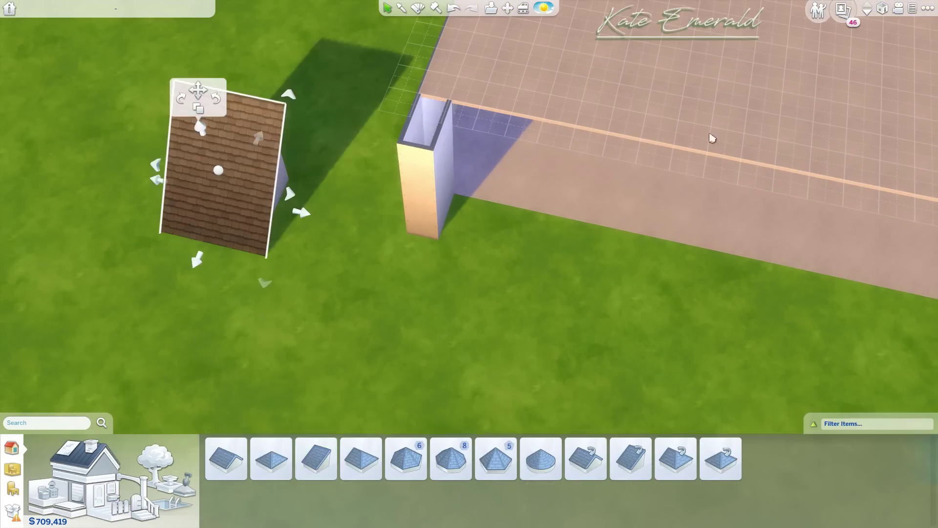
{"action": "left_click", "coordinate": [868, 15]}
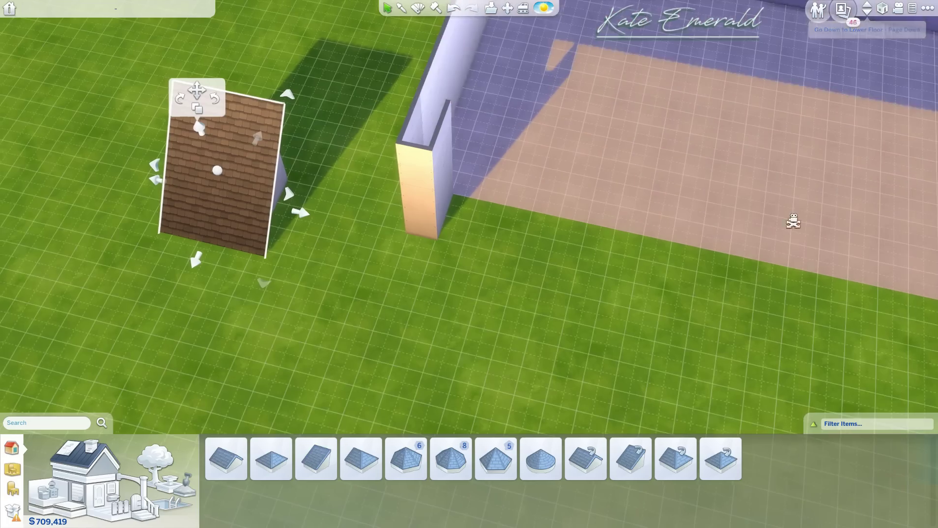
{"action": "left_click", "coordinate": [611, 215]}
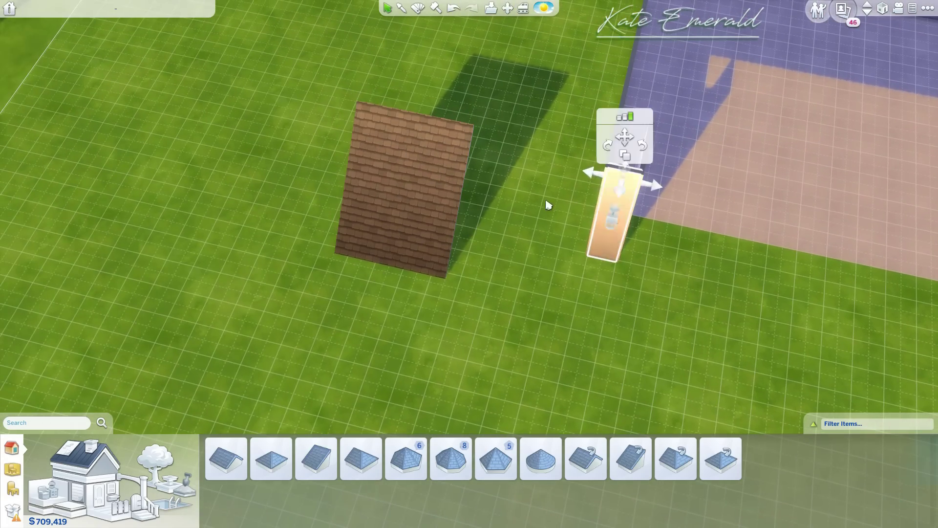
{"action": "left_click", "coordinate": [547, 207]}
{"action": "key", "text": "e"}
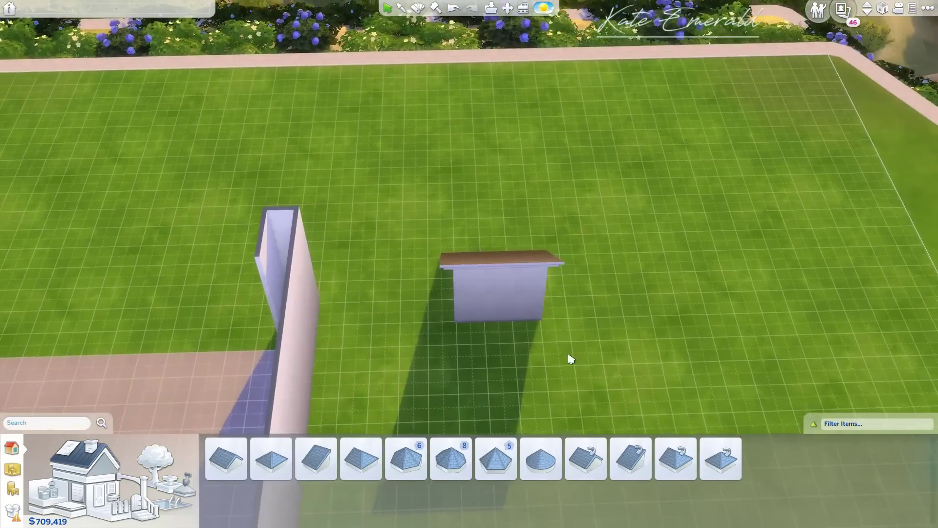
{"action": "scroll", "coordinate": [611, 303], "scroll_direction": "up", "scroll_amount": 2}
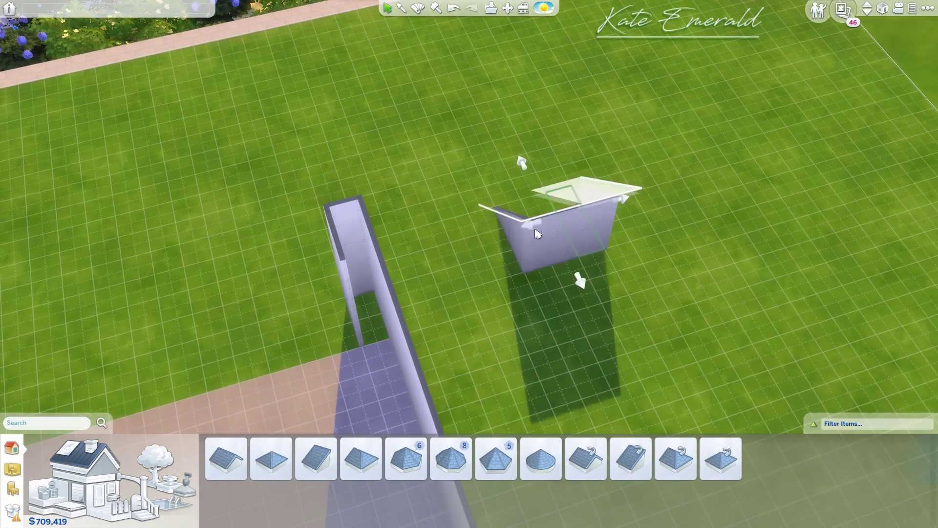
{"action": "scroll", "coordinate": [543, 290], "scroll_direction": "down", "scroll_amount": 2}
{"action": "scroll", "coordinate": [533, 291], "scroll_direction": "up", "scroll_amount": 2}
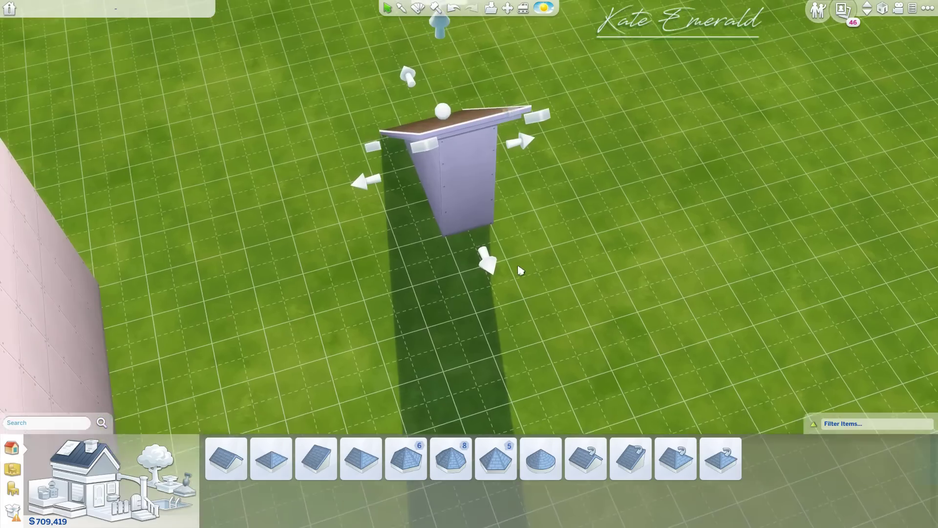
{"action": "key", "text": "e"}
{"action": "key", "text": "e"}
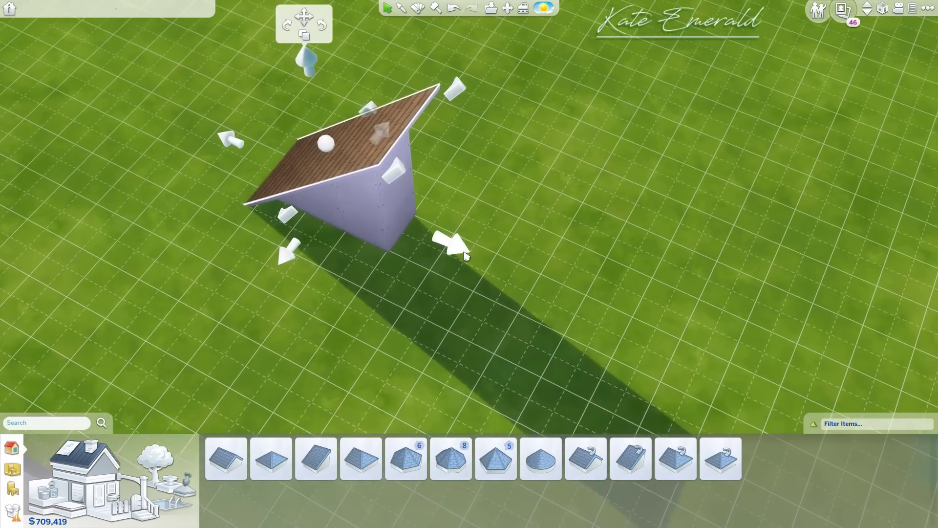
{"action": "key", "text": "e"}
{"action": "key", "text": "e"}
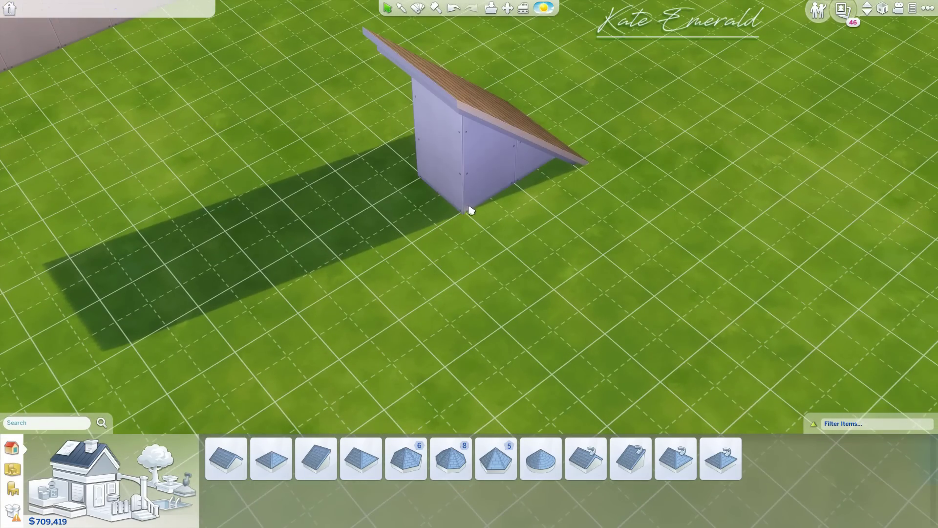
{"action": "key", "text": "e"}
{"action": "key", "text": "e"}
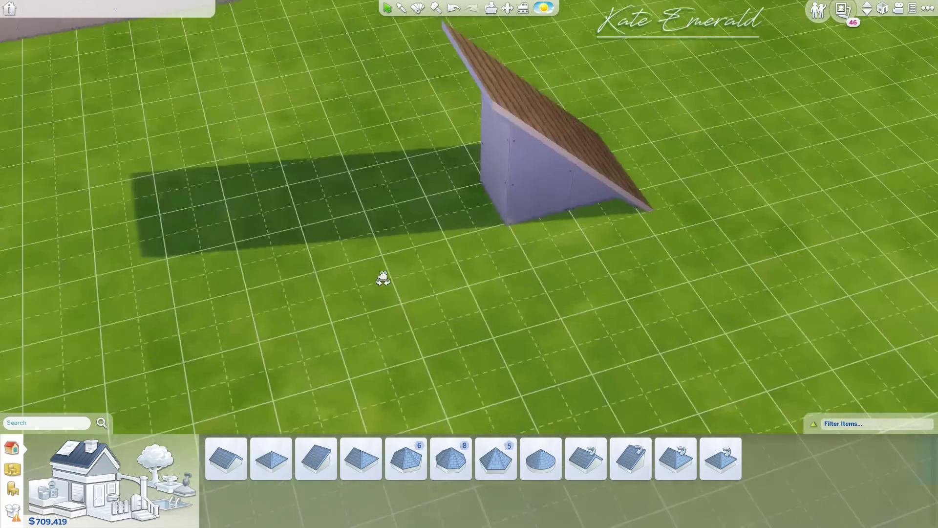
{"action": "key", "text": "e"}
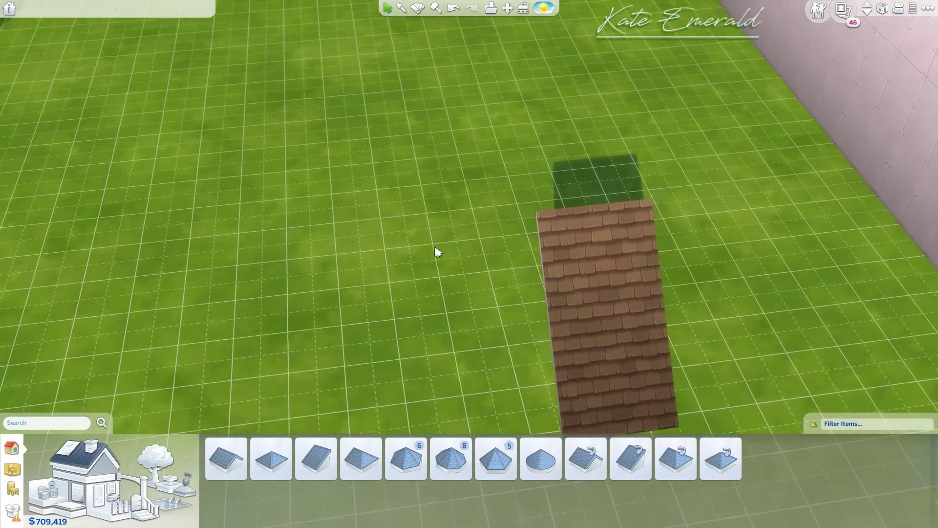
{"action": "key", "text": "s"}
{"action": "key", "text": "d"}
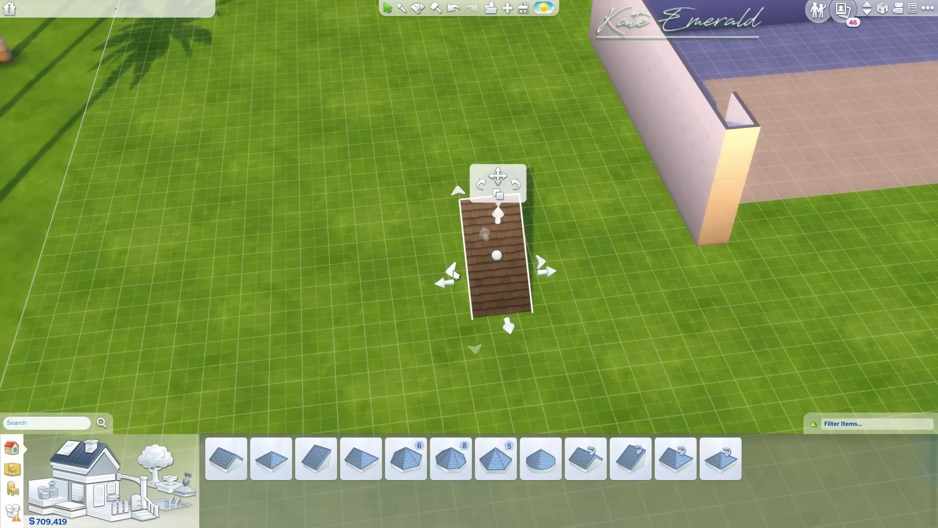
{"action": "left_click_drag", "start_coordinate": [453, 274], "coordinate": [264, 291]}
{"action": "key", "text": "Escape"}
{"action": "left_click", "coordinate": [496, 256]}
{"action": "key", "text": "e"}
{"action": "key", "text": "e"}
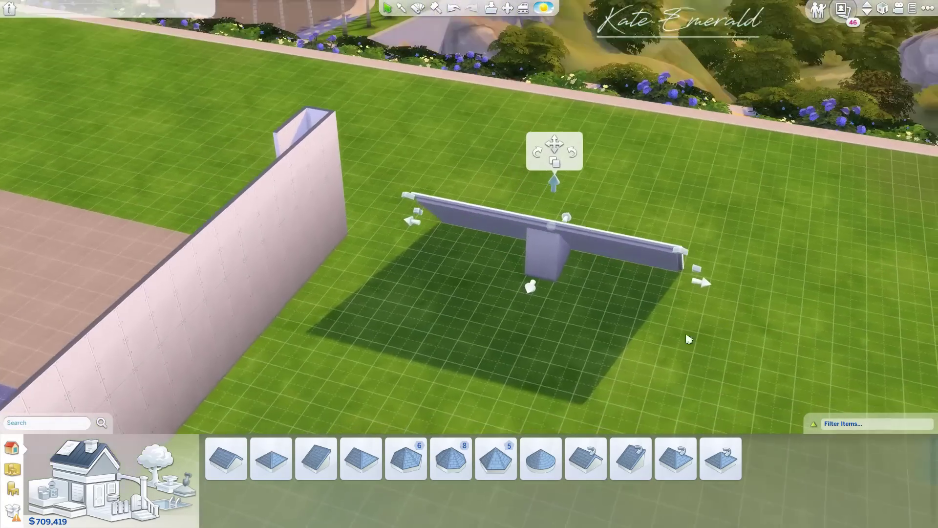
{"action": "left_click_drag", "start_coordinate": [554, 336], "coordinate": [482, 362]}
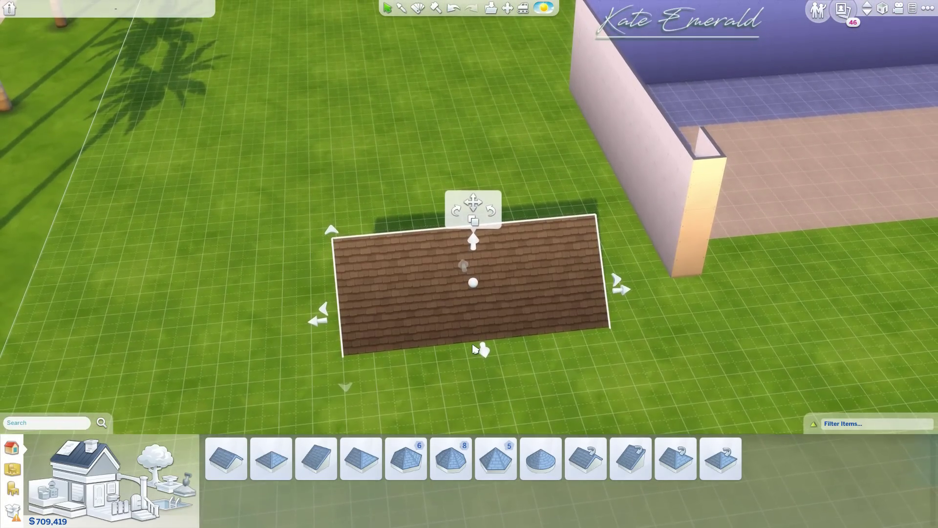
- Narrow the test roof from its left edge, then widen it toward the right
{"action": "left_click_drag", "start_coordinate": [323, 317], "coordinate": [507, 284]}
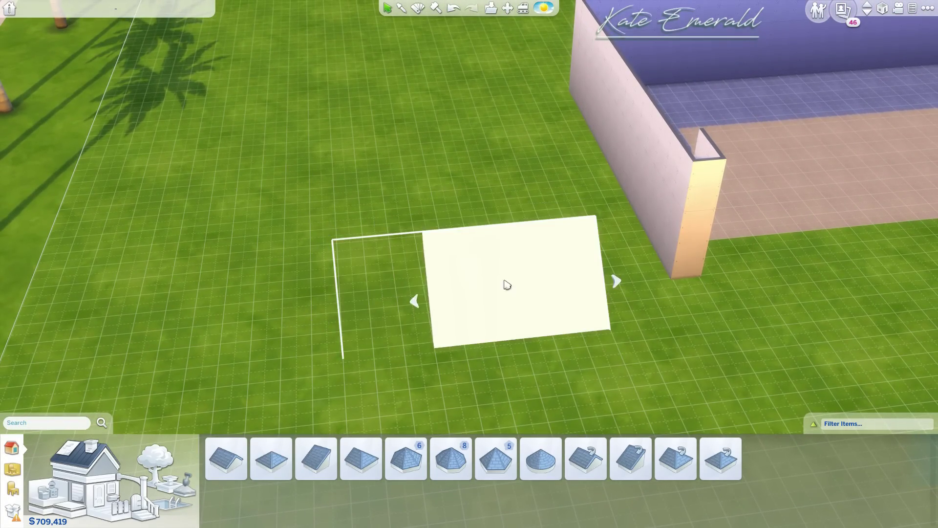
{"action": "left_click", "coordinate": [486, 293]}
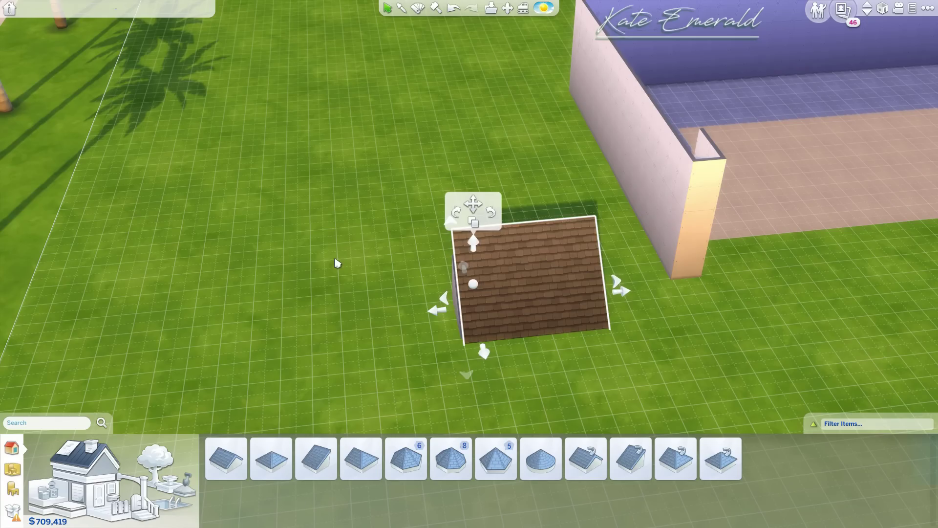
{"action": "left_click_drag", "start_coordinate": [337, 263], "coordinate": [356, 310]}
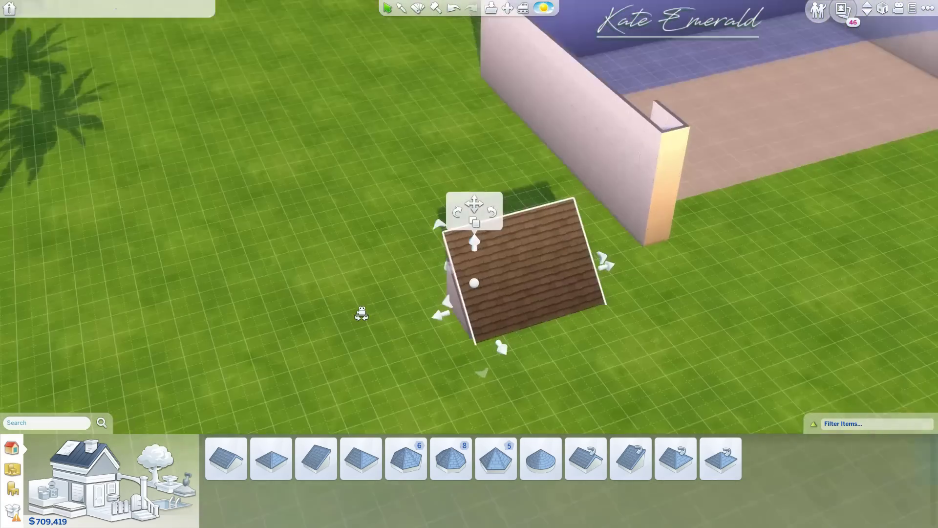
{"action": "left_click_drag", "start_coordinate": [609, 273], "coordinate": [631, 259]}
{"action": "left_click_drag", "start_coordinate": [732, 229], "coordinate": [732, 229]}
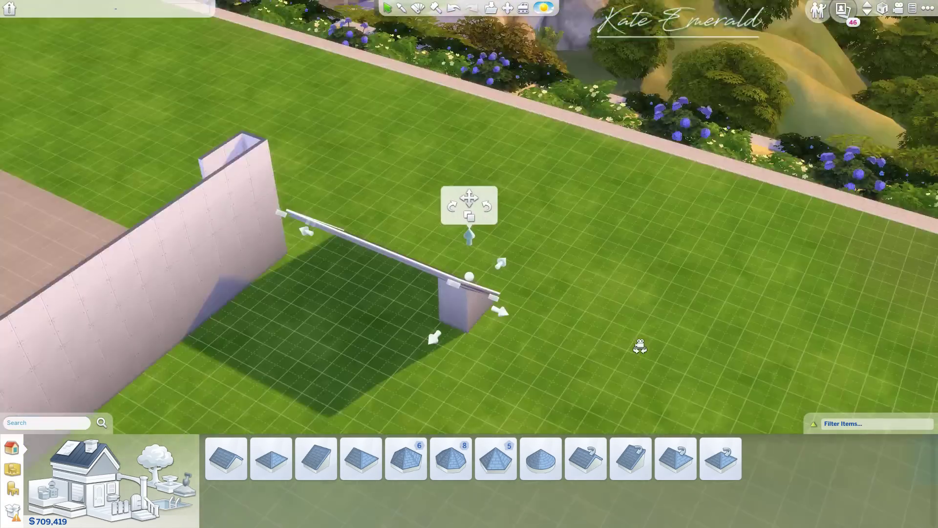
{"action": "left_click_drag", "start_coordinate": [629, 346], "coordinate": [417, 311]}
{"action": "left_click_drag", "start_coordinate": [566, 270], "coordinate": [565, 270]}
- Delete the test roof piece from the lawn
{"action": "scroll", "coordinate": [509, 325], "scroll_direction": "up", "scroll_amount": 6}
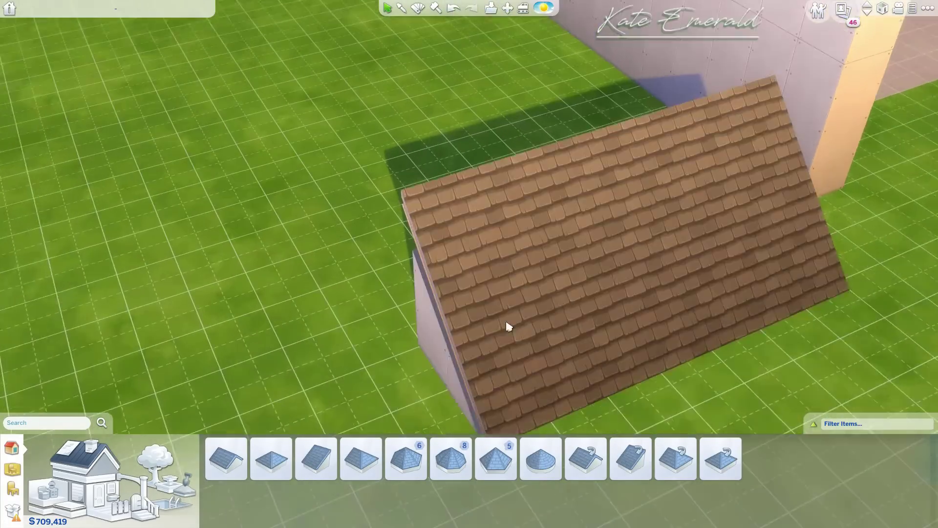
{"action": "scroll", "coordinate": [509, 309], "scroll_direction": "down", "scroll_amount": 5}
{"action": "key", "text": "Delete"}
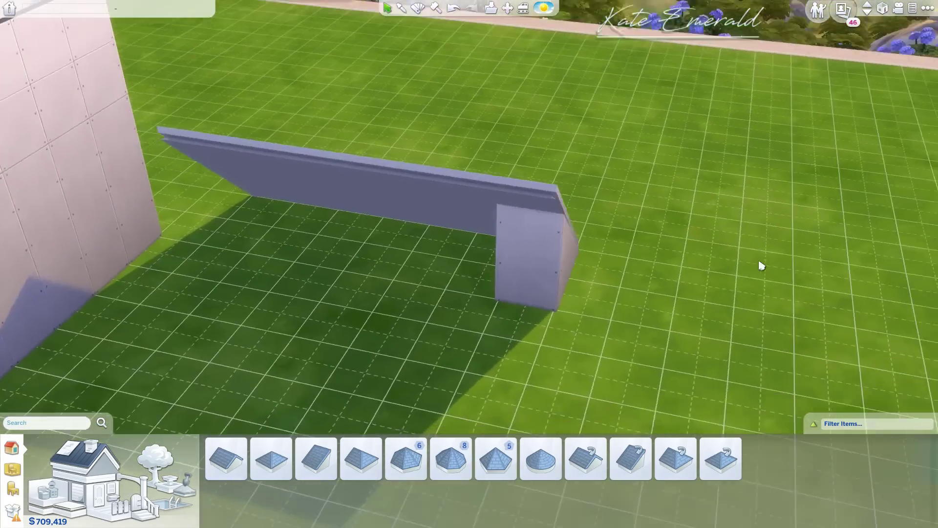
{"action": "scroll", "coordinate": [614, 279], "scroll_direction": "down", "scroll_amount": 3}
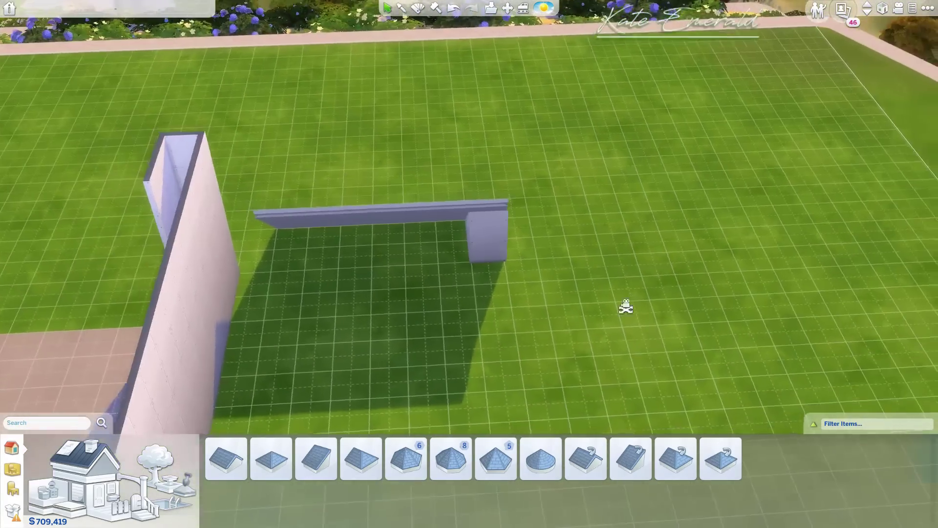
- Carry the small shingled roof piece across the lawn to the end of the house wall
{"action": "scroll", "coordinate": [494, 297], "scroll_direction": "up", "scroll_amount": 4}
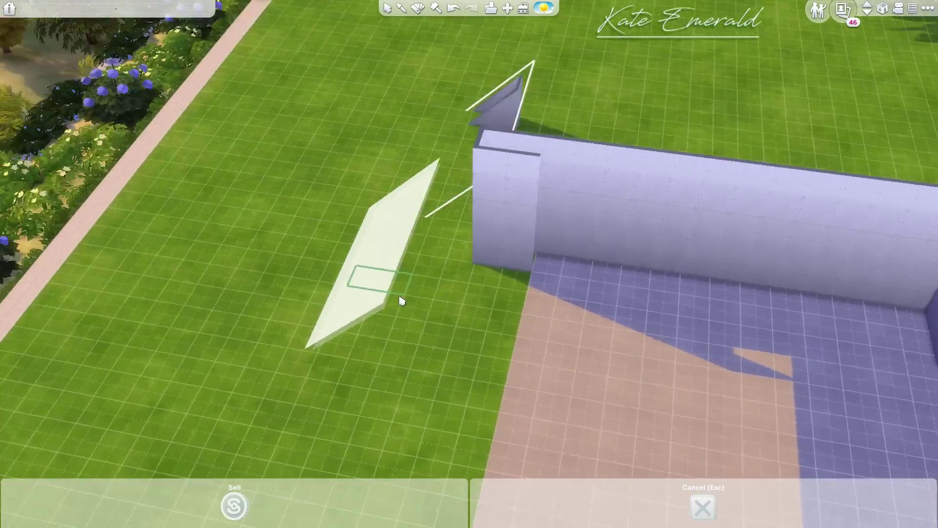
{"action": "scroll", "coordinate": [500, 282], "scroll_direction": "up", "scroll_amount": 2}
- Set the shingled roof piece down beside the tall wall
{"action": "left_click", "coordinate": [523, 272]}
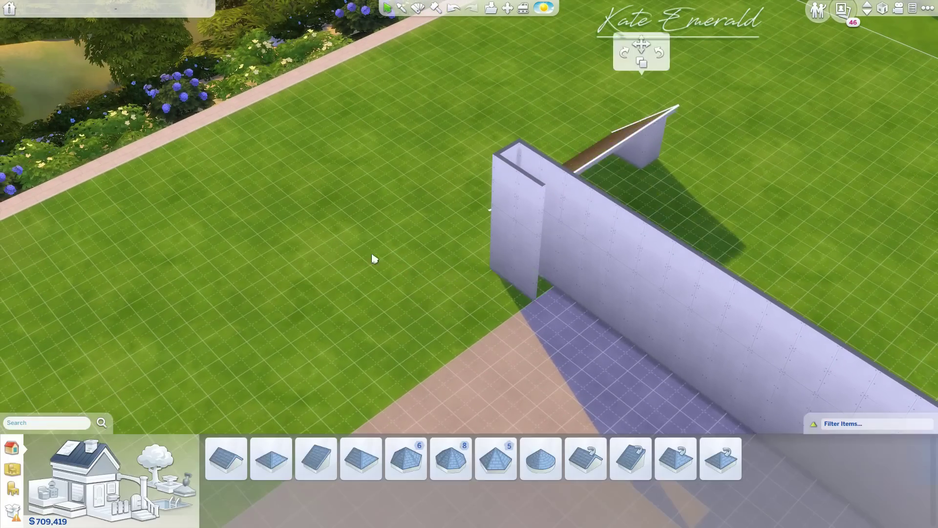
{"action": "scroll", "coordinate": [392, 293], "scroll_direction": "up", "scroll_amount": 2}
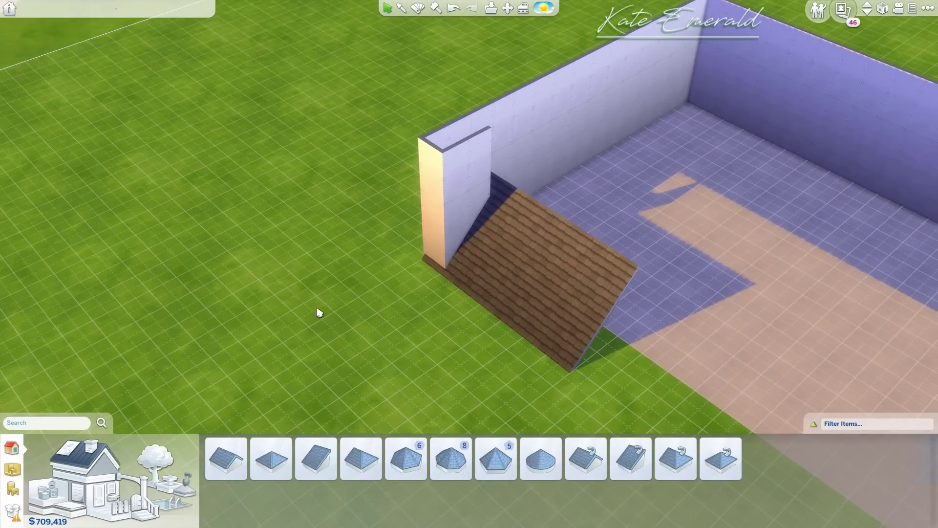
{"action": "key", "text": "e"}
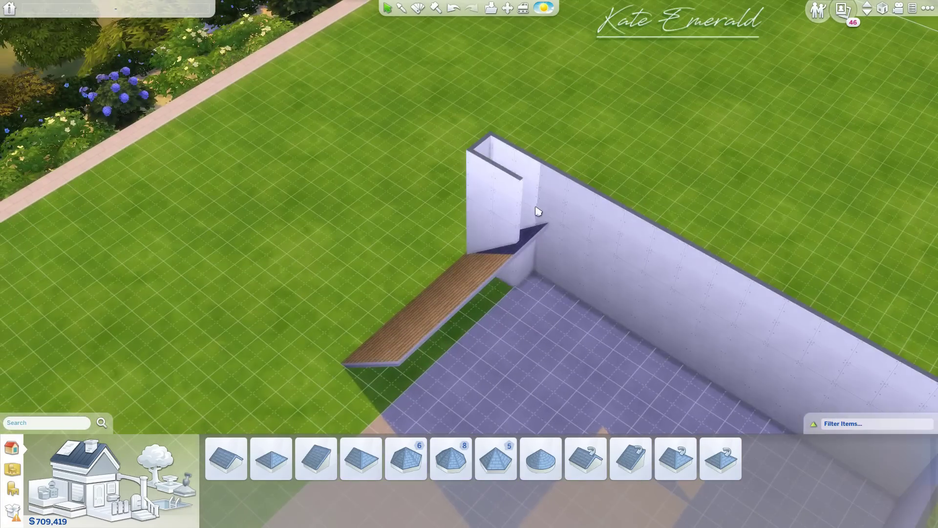
{"action": "key", "text": "e"}
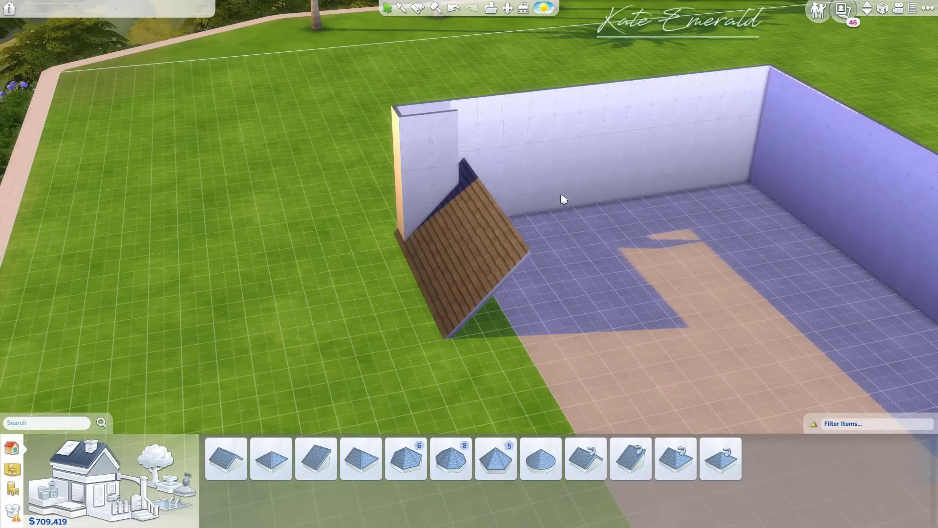
- Move the roof piece onto the lawn and place it against the wall pillar
{"action": "left_click", "coordinate": [492, 283]}
{"action": "left_click_drag", "start_coordinate": [492, 283], "coordinate": [313, 297]}
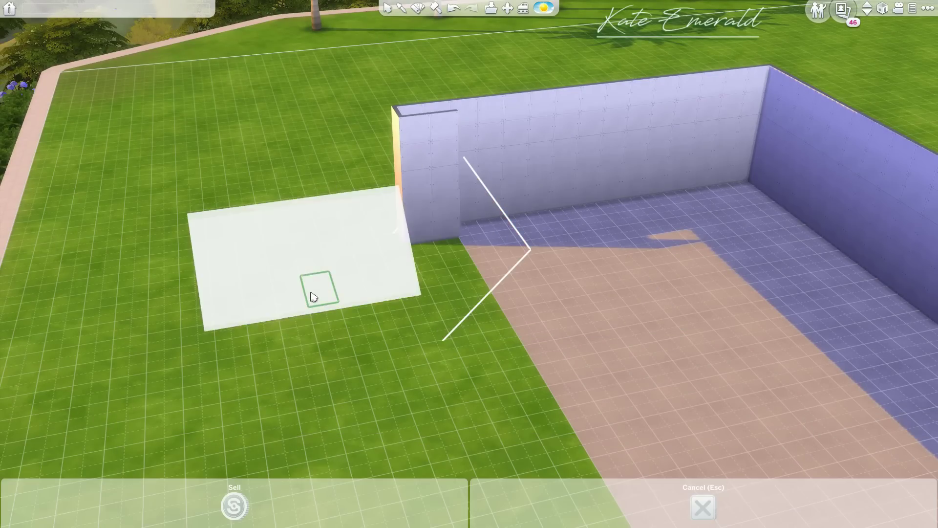
{"action": "left_click", "coordinate": [313, 297]}
{"action": "scroll", "coordinate": [300, 184], "scroll_direction": "up", "scroll_amount": 2}
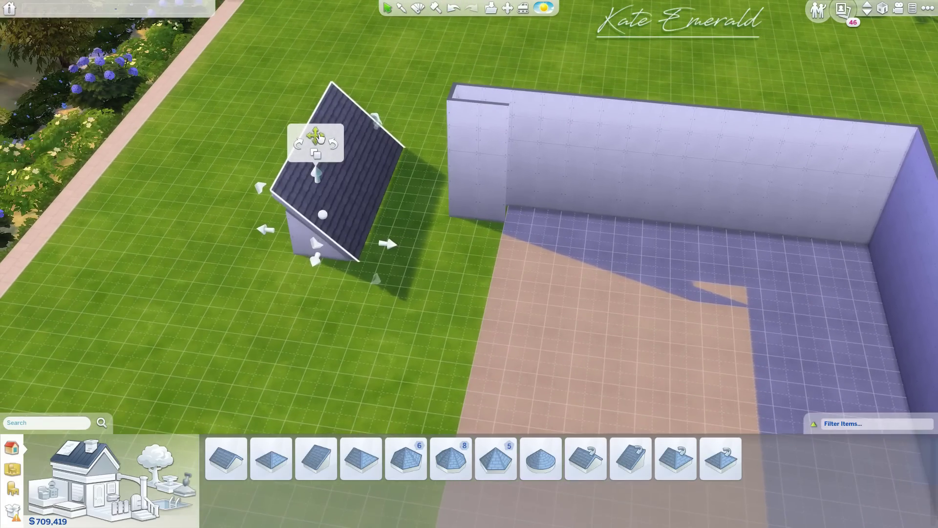
{"action": "left_click_drag", "start_coordinate": [319, 138], "coordinate": [342, 273]}
{"action": "scroll", "coordinate": [350, 235], "scroll_direction": "up", "scroll_amount": 1}
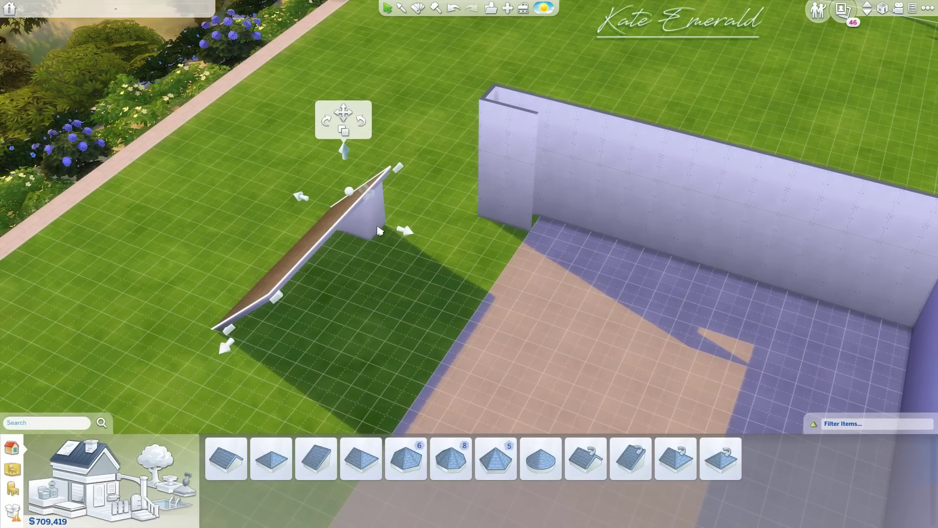
{"action": "left_click_drag", "start_coordinate": [379, 230], "coordinate": [486, 245]}
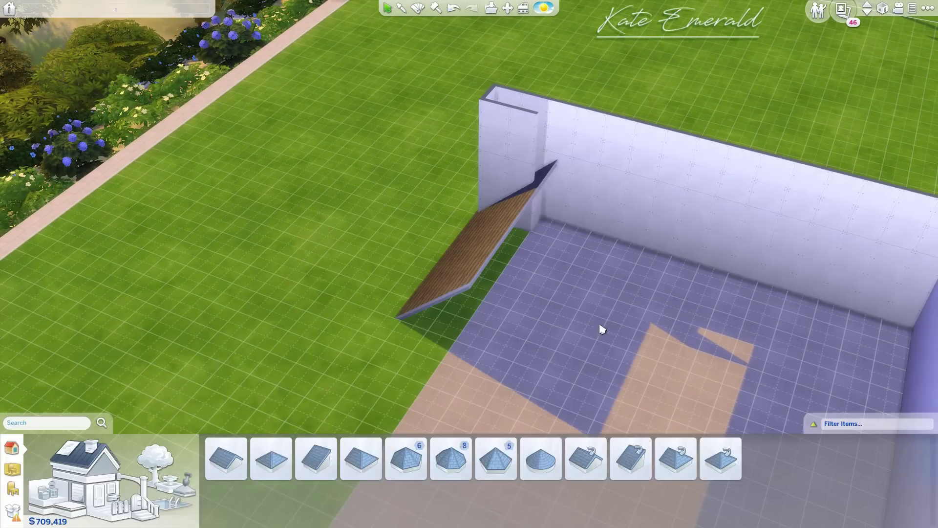
{"action": "key", "text": "comma"}
{"action": "key", "text": "comma"}
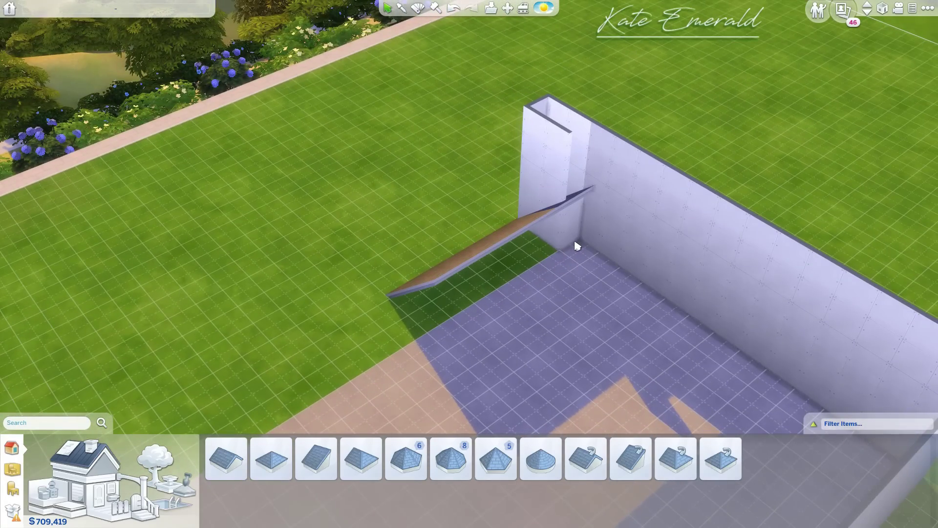
- Shift the roof piece further left on the lawn
{"action": "left_click", "coordinate": [500, 238]}
{"action": "left_click_drag", "start_coordinate": [499, 238], "coordinate": [286, 370]}
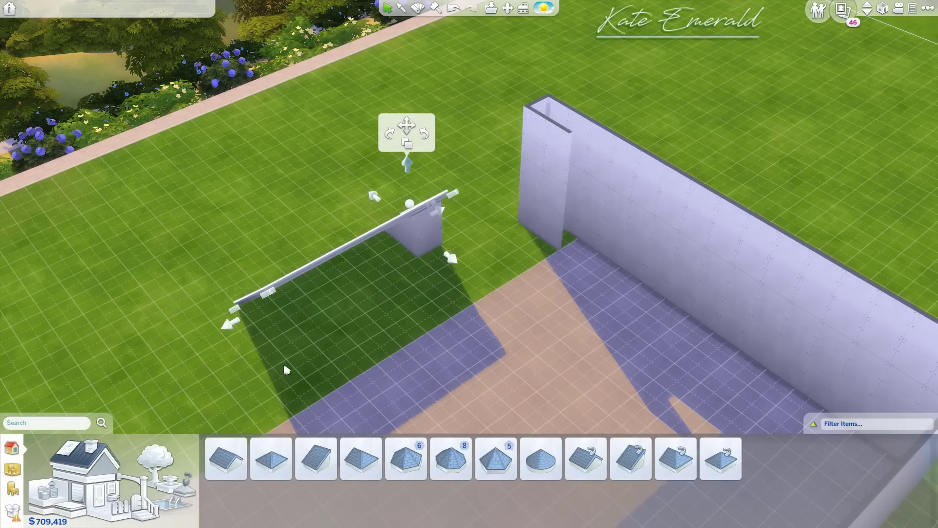
{"action": "key", "text": "period"}
- Draw a short test wall at the tall wall's corner and try moving the roof panel
{"action": "left_click", "coordinate": [94, 498]}
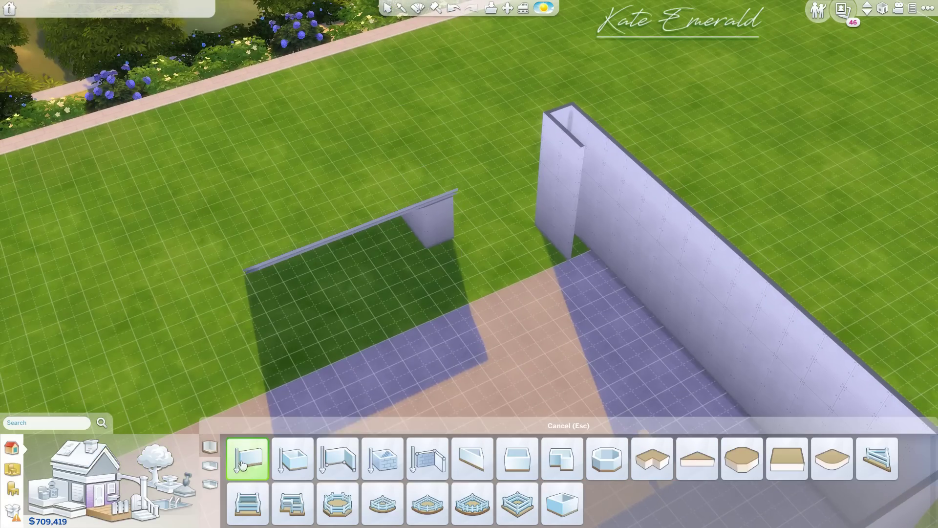
{"action": "left_click_drag", "start_coordinate": [570, 254], "coordinate": [608, 266]}
{"action": "left_click", "coordinate": [387, 9]}
{"action": "left_click", "coordinate": [362, 235]}
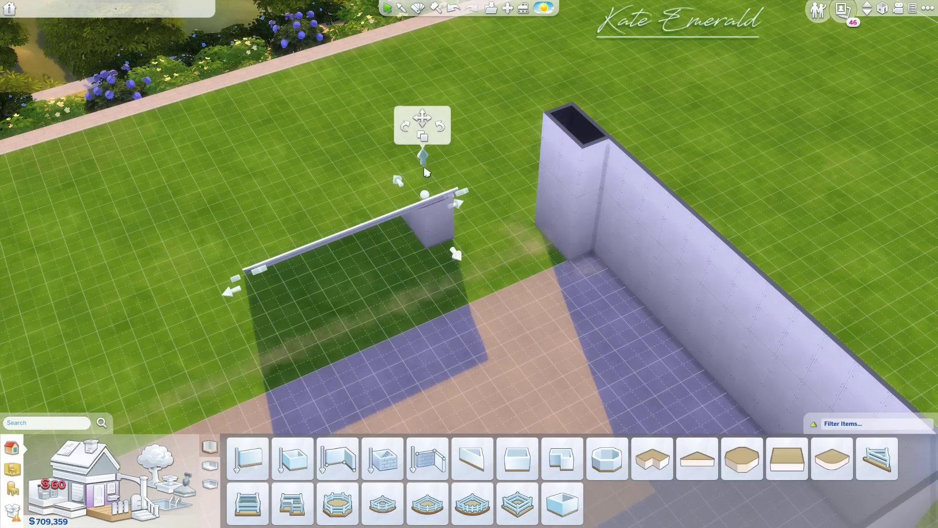
{"action": "left_click_drag", "start_coordinate": [361, 235], "coordinate": [565, 234]}
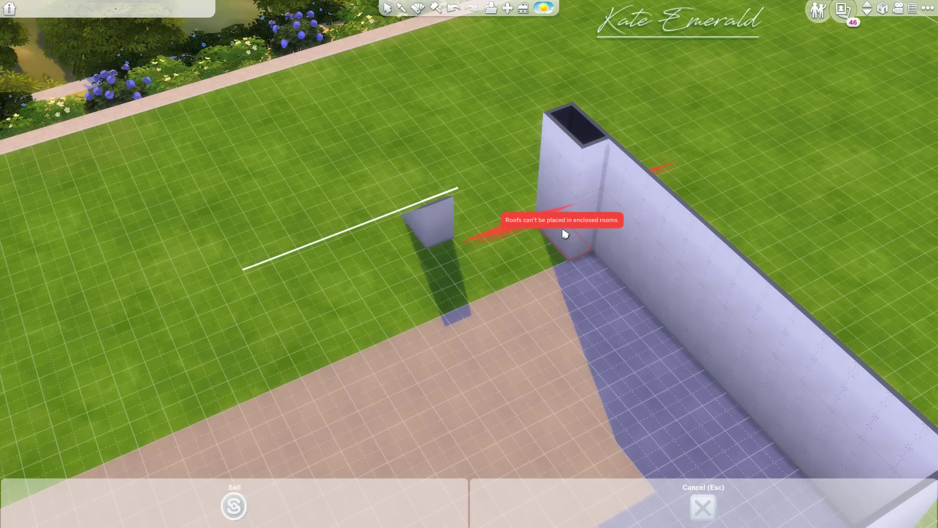
{"action": "left_click_drag", "start_coordinate": [565, 233], "coordinate": [274, 239]}
- Sledgehammer the test wall and move the roof panel beside the wall corner
{"action": "left_click", "coordinate": [436, 7]}
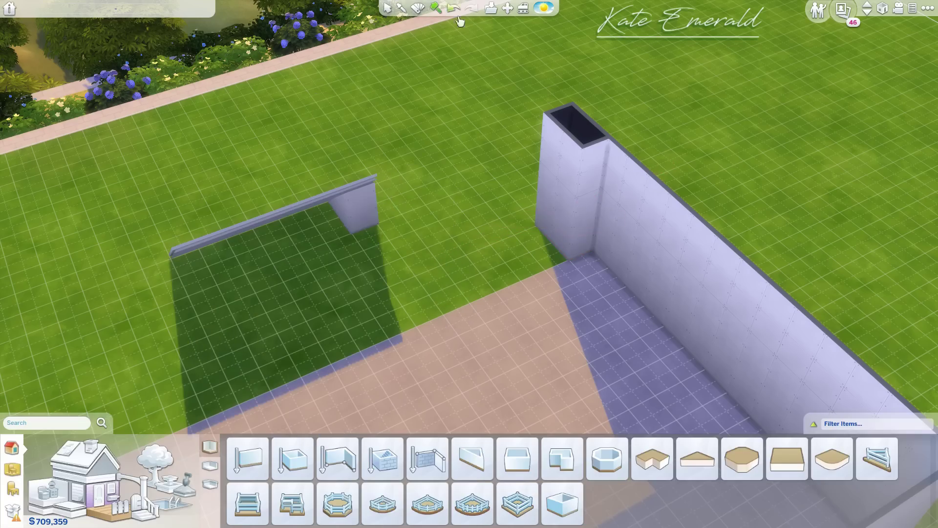
{"action": "left_click", "coordinate": [586, 185]}
{"action": "key", "text": "h"}
{"action": "left_click", "coordinate": [361, 203]}
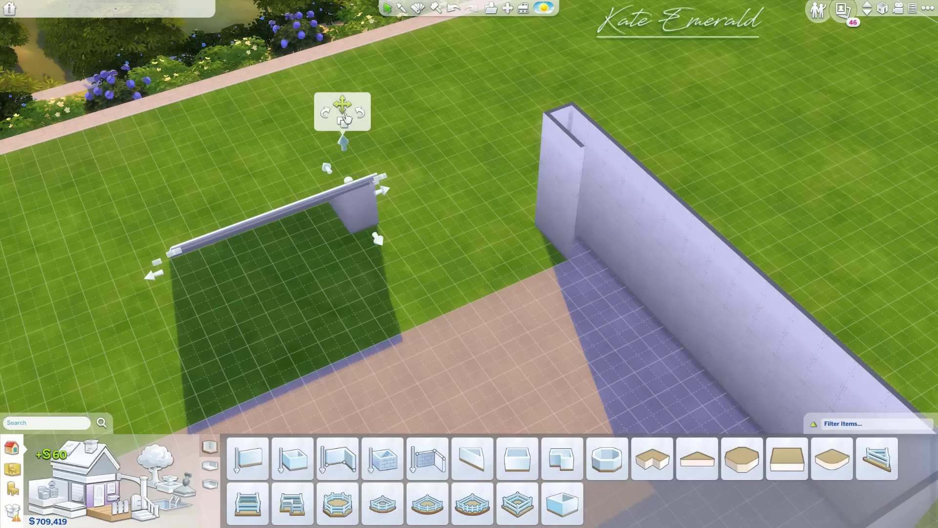
{"action": "left_click_drag", "start_coordinate": [345, 117], "coordinate": [273, 269]}
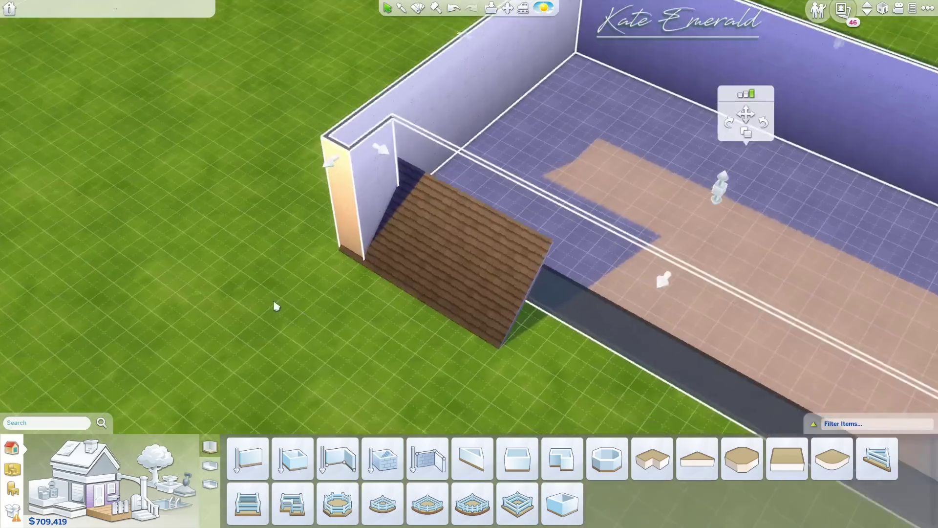
- Raise, then lower the roof panel's height so it matches the wall beside the pillar
{"action": "left_click_drag", "start_coordinate": [274, 306], "coordinate": [477, 362]}
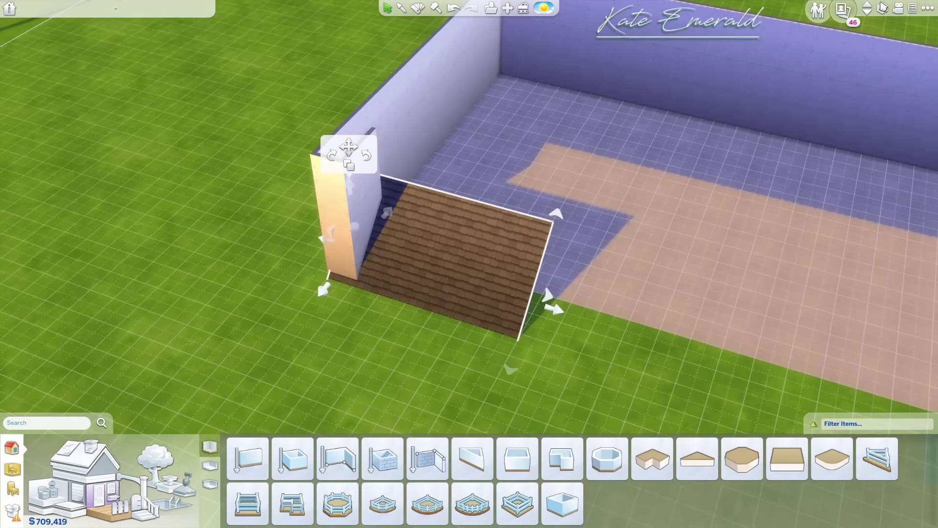
{"action": "left_click", "coordinate": [536, 103]}
{"action": "left_click", "coordinate": [446, 260]}
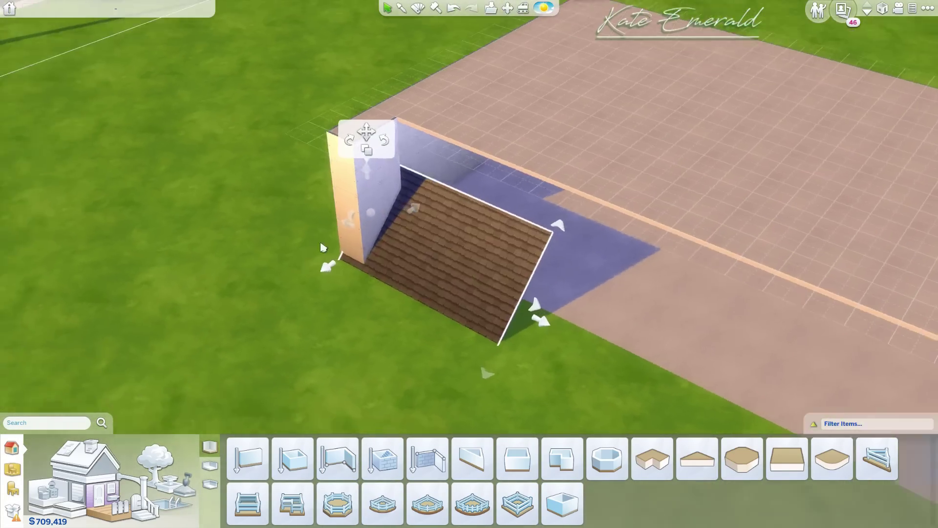
{"action": "left_click_drag", "start_coordinate": [367, 135], "coordinate": [349, 77]}
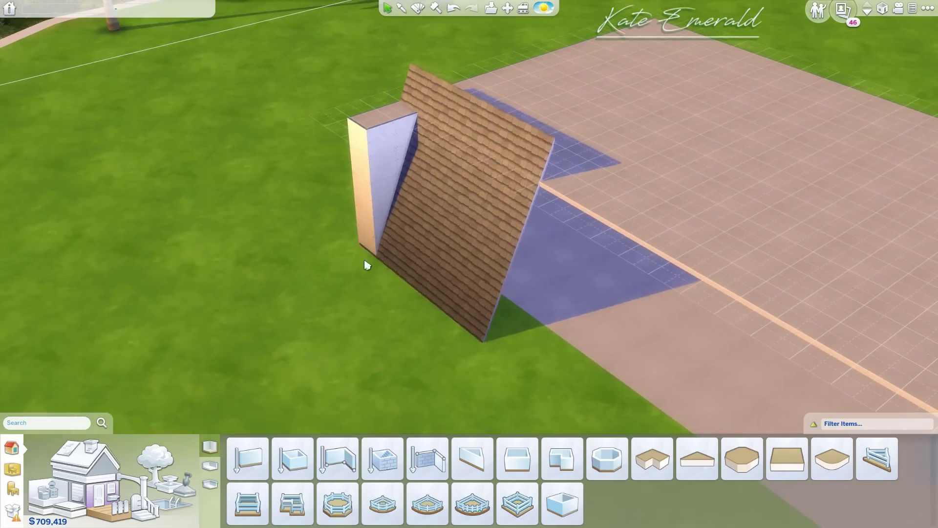
{"action": "left_click", "coordinate": [392, 269]}
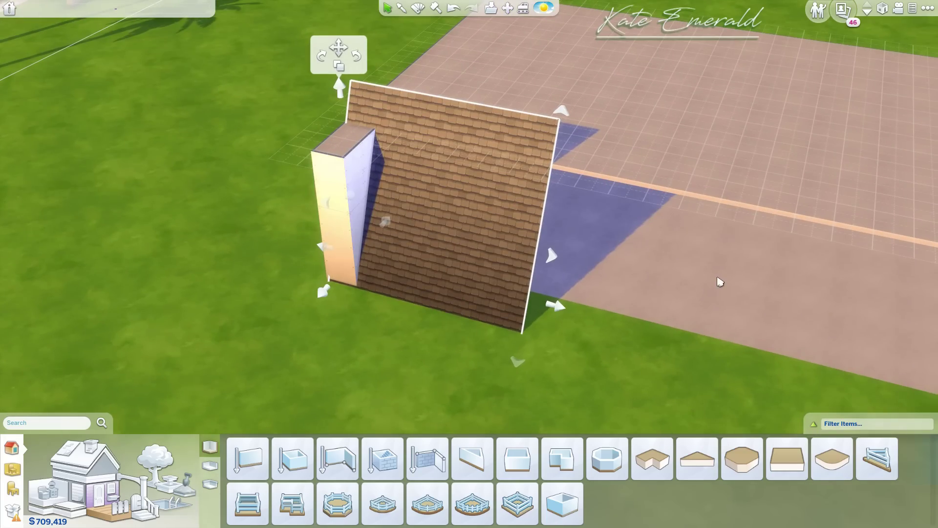
{"action": "left_click_drag", "start_coordinate": [562, 111], "coordinate": [567, 177]}
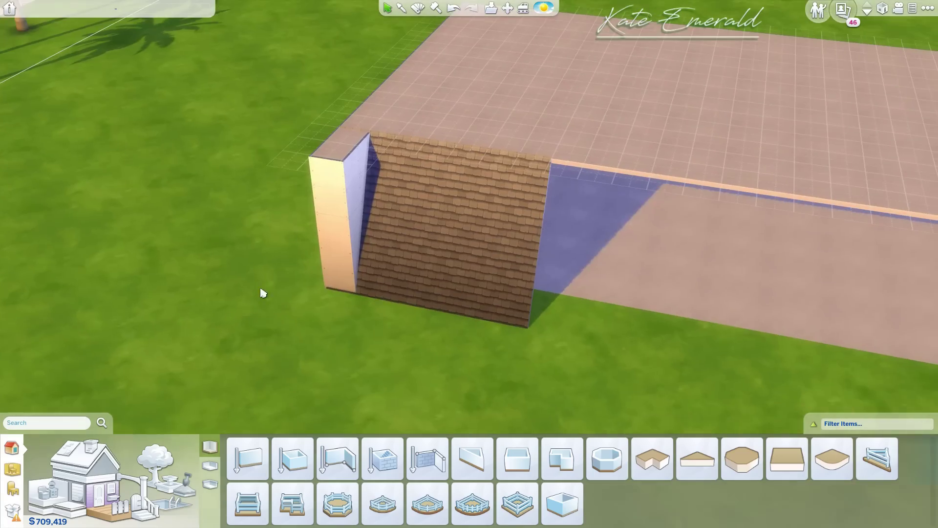
{"action": "left_click", "coordinate": [68, 445]}
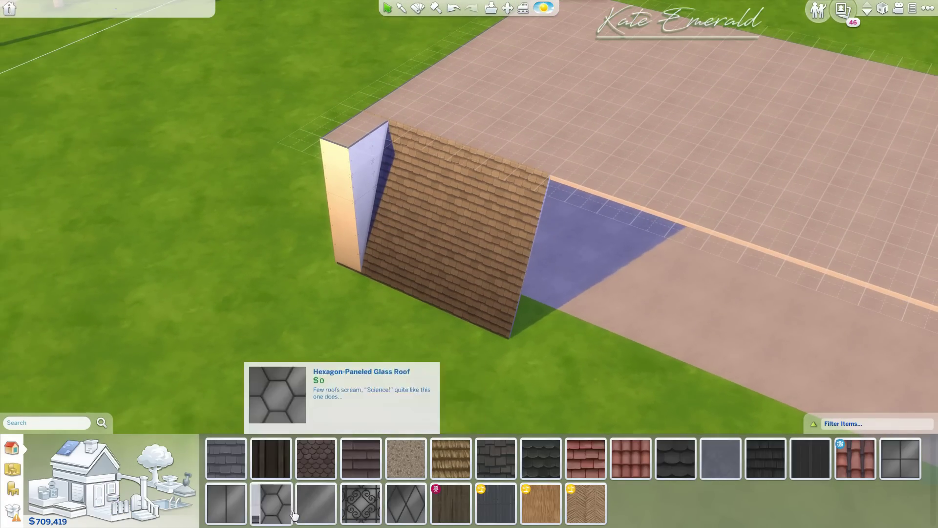
- Apply the Solid-Sheet Glass Roof pattern to the slanted roof panel
{"action": "left_click", "coordinate": [326, 508]}
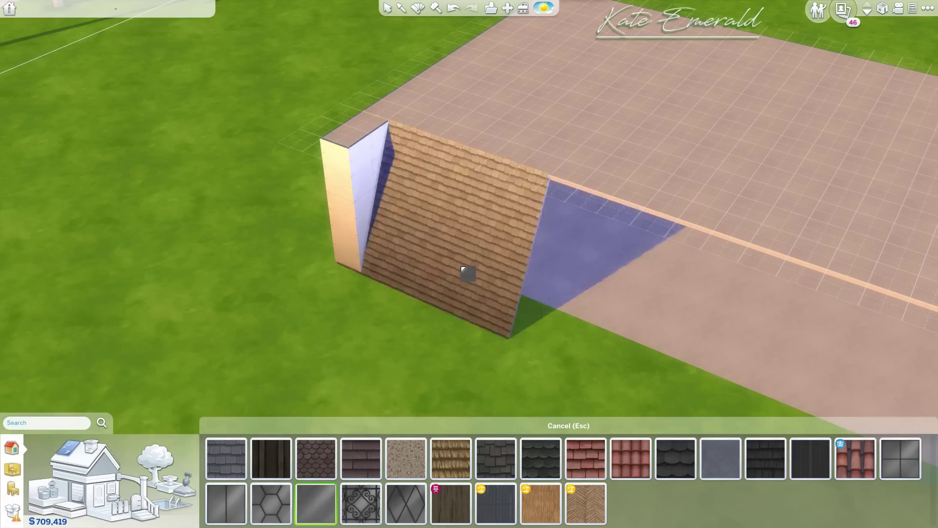
{"action": "key", "text": "Escape"}
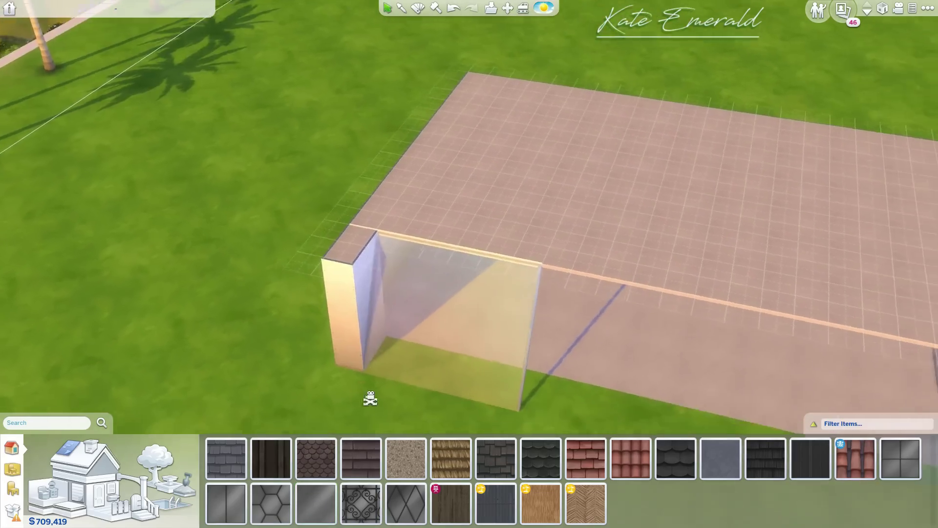
{"action": "key", "text": "e"}
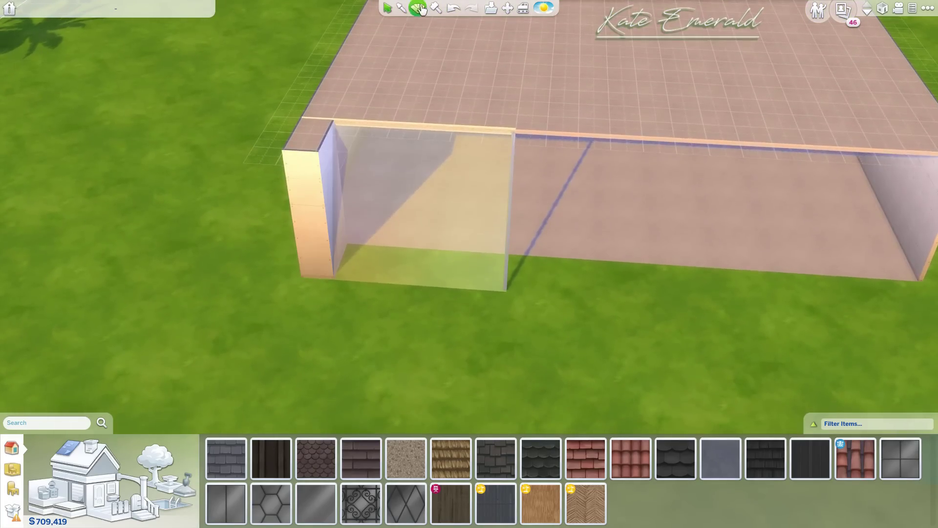
{"action": "scroll", "coordinate": [479, 272], "scroll_direction": "down", "scroll_amount": 3}
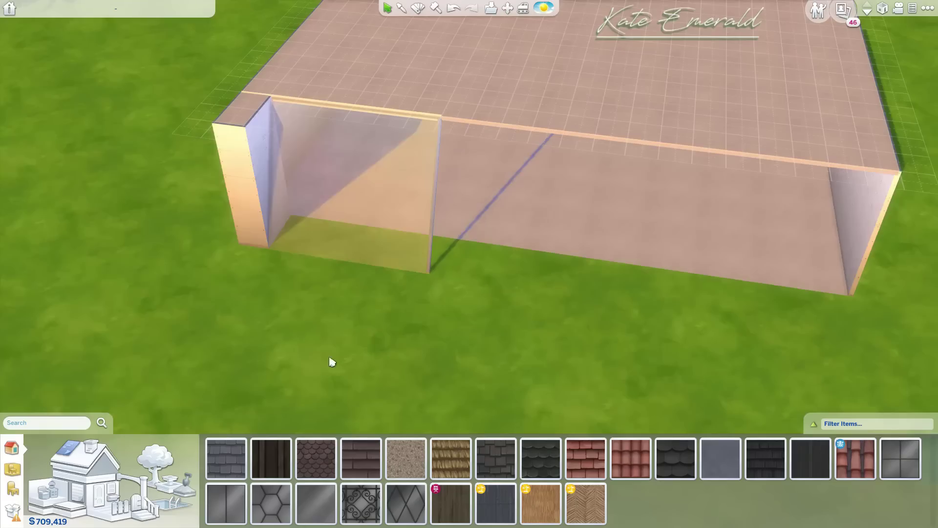
{"action": "key", "text": "e"}
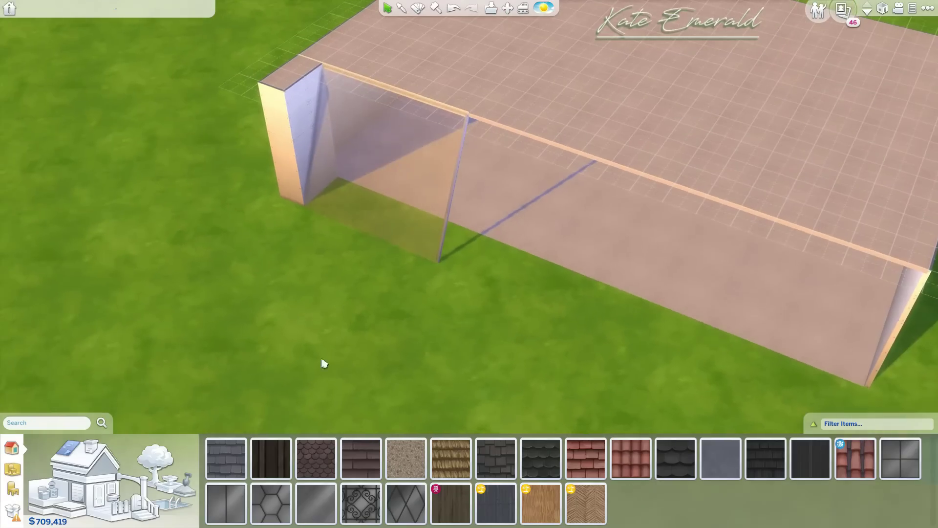
{"action": "left_click", "coordinate": [136, 485]}
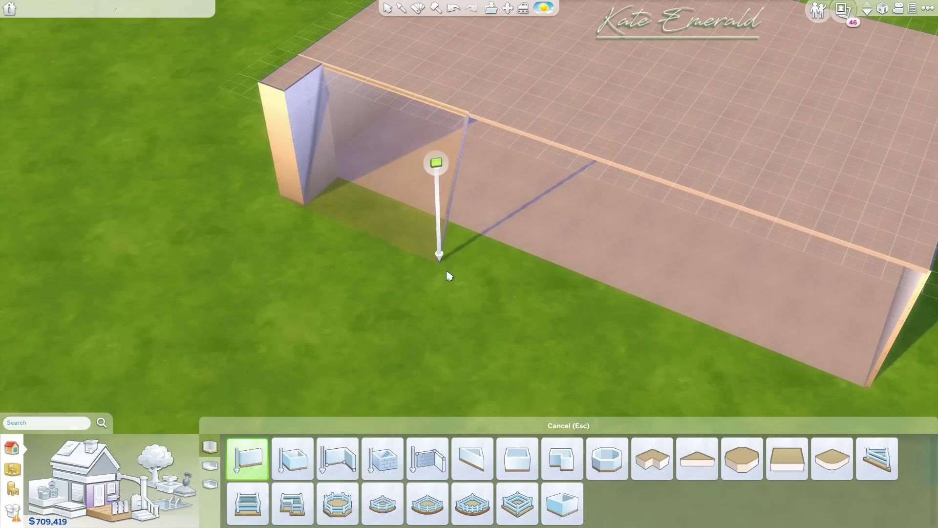
- Draw a short wall pillar next to the glass panel
{"action": "mouse_move", "coordinate": [463, 250]}
{"action": "left_mouse_down"}
{"action": "mouse_move", "coordinate": [440, 255]}
{"action": "mouse_move", "coordinate": [465, 273]}
{"action": "mouse_move", "coordinate": [491, 254]}
{"action": "left_mouse_up"}
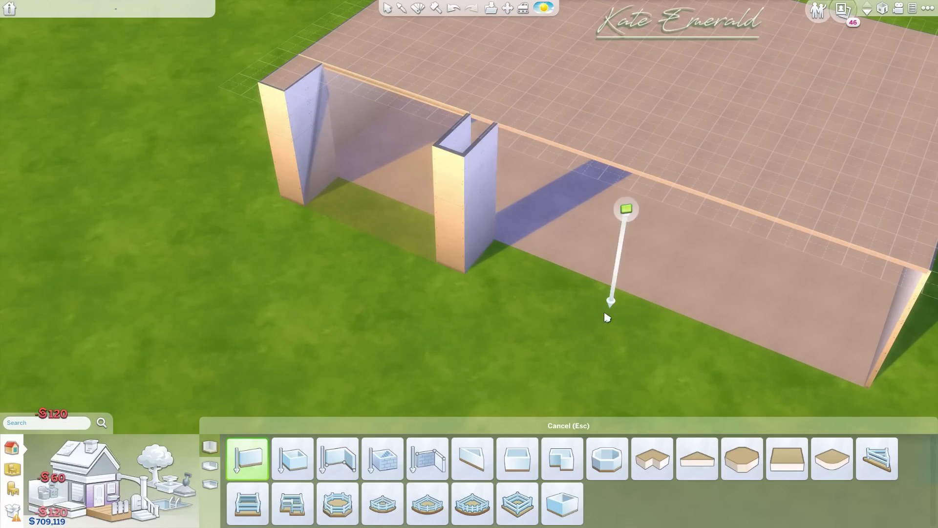
{"action": "key", "text": "e"}
{"action": "key", "text": "Escape"}
- Copy the glass panel and place the duplicate beside the new pillar
{"action": "mouse_move", "coordinate": [342, 213]}
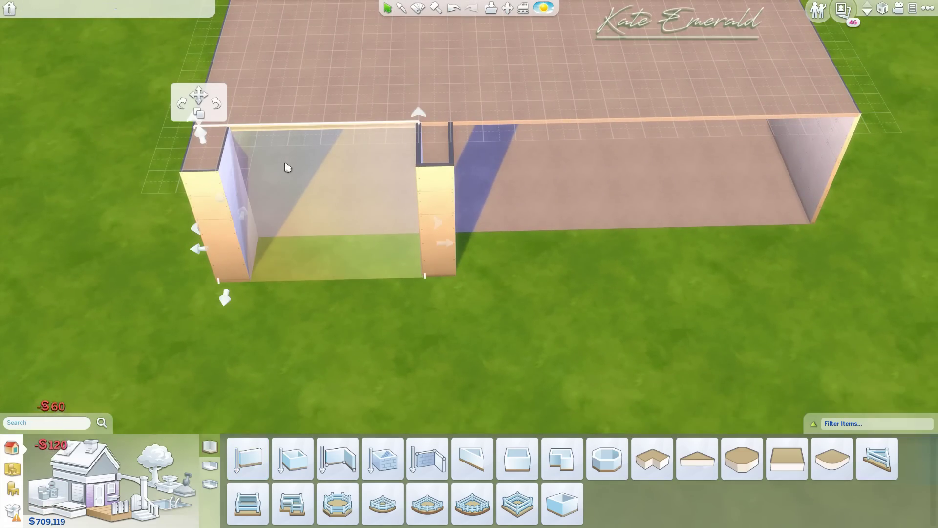
{"action": "left_click", "coordinate": [202, 116]}
{"action": "left_click", "coordinate": [434, 259]}
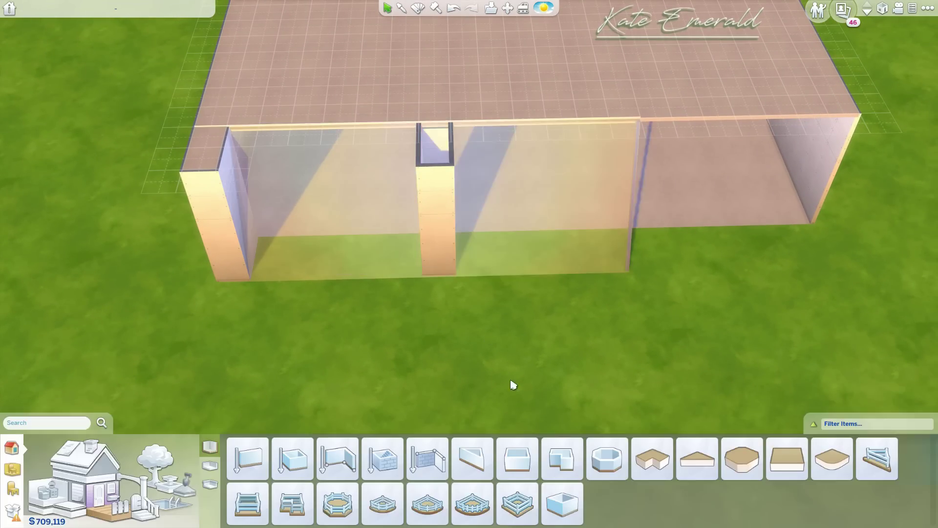
{"action": "key", "text": "e"}
{"action": "key", "text": "d"}
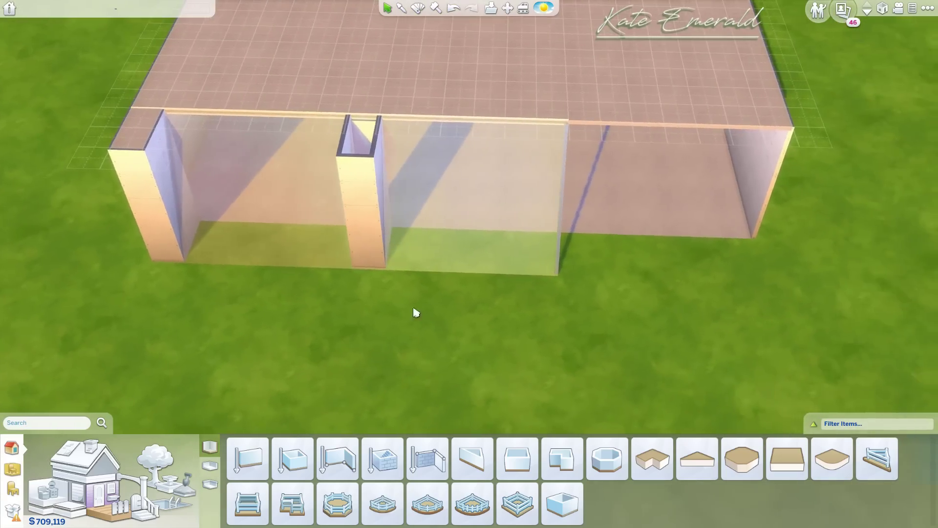
- Draw another wall pillar after the second glass panel
{"action": "left_click", "coordinate": [248, 458]}
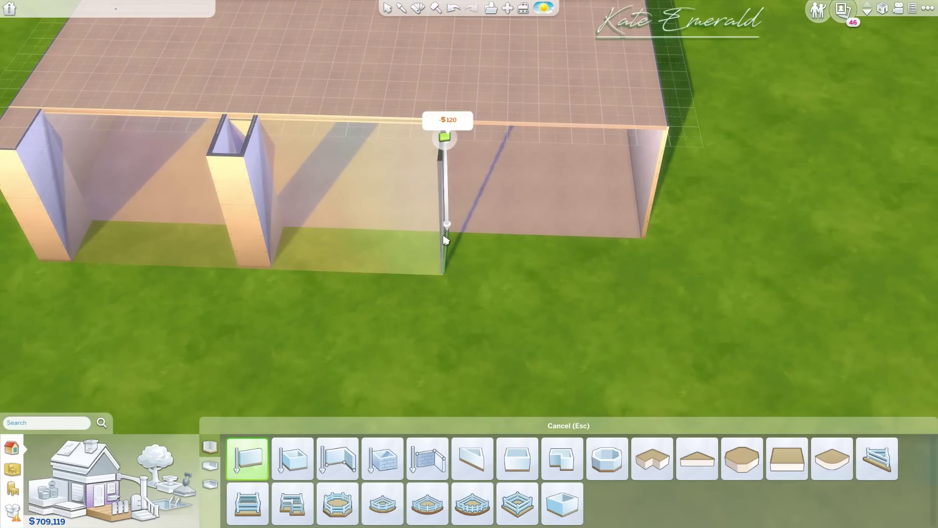
{"action": "left_click_drag", "start_coordinate": [446, 240], "coordinate": [476, 239]}
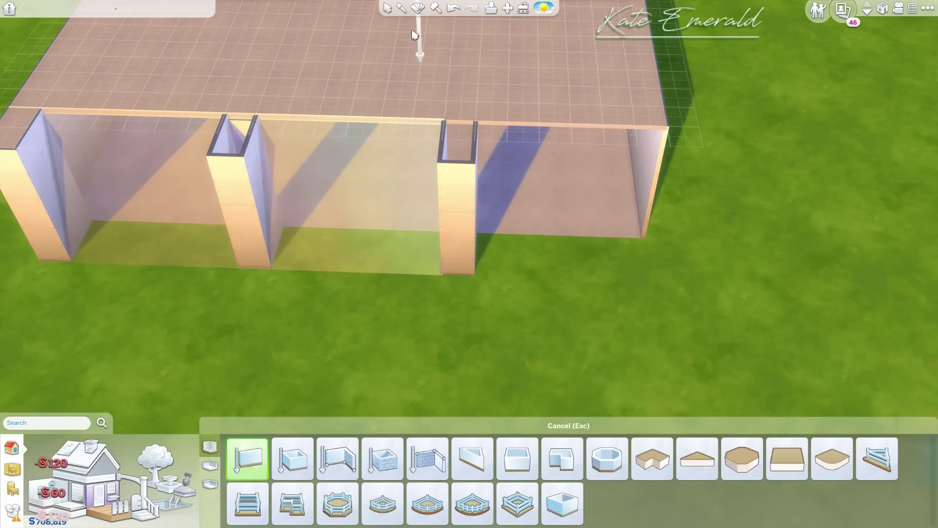
{"action": "left_click", "coordinate": [486, 264]}
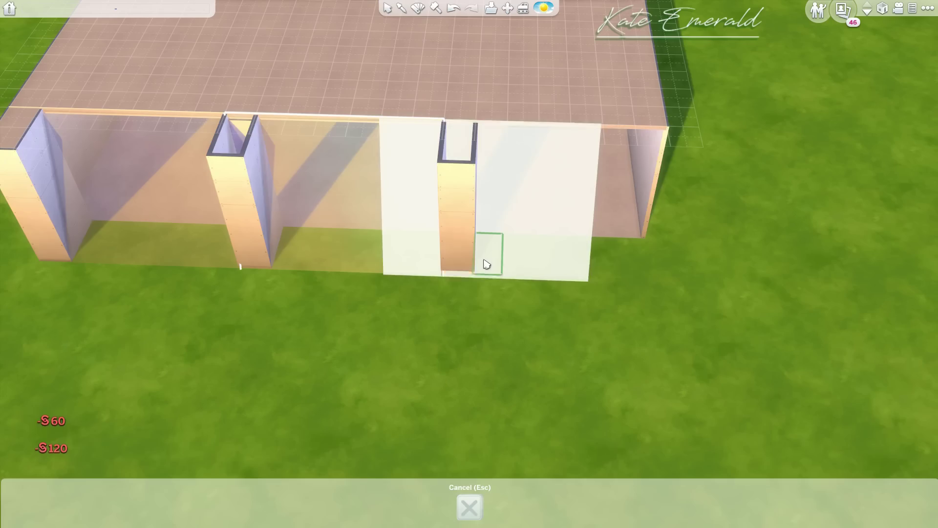
{"action": "key", "text": "Escape"}
{"action": "left_click_drag", "start_coordinate": [618, 360], "coordinate": [399, 413]}
{"action": "left_click", "coordinate": [311, 462]}
- Finish the narrow end room at the front-right corner and select it
{"action": "scroll", "coordinate": [548, 244], "scroll_direction": "down", "scroll_amount": 3}
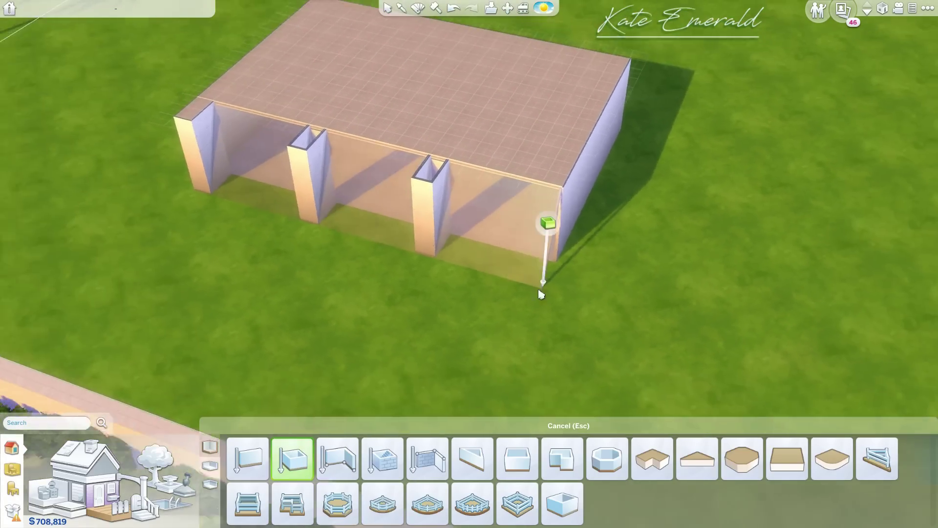
{"action": "left_click_drag", "start_coordinate": [479, 333], "coordinate": [700, 256]}
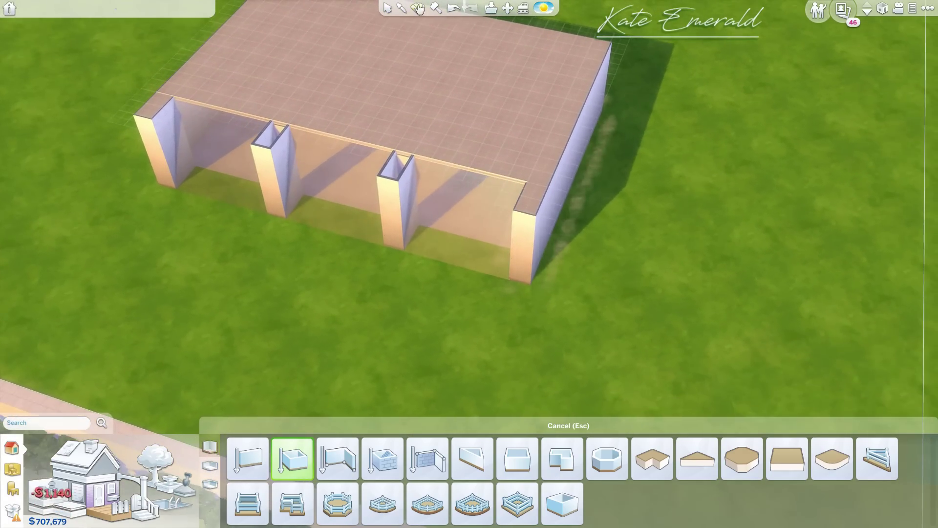
{"action": "key", "text": "Escape"}
{"action": "left_click", "coordinate": [518, 207]}
{"action": "scroll", "coordinate": [576, 269], "scroll_direction": "up", "scroll_amount": 1}
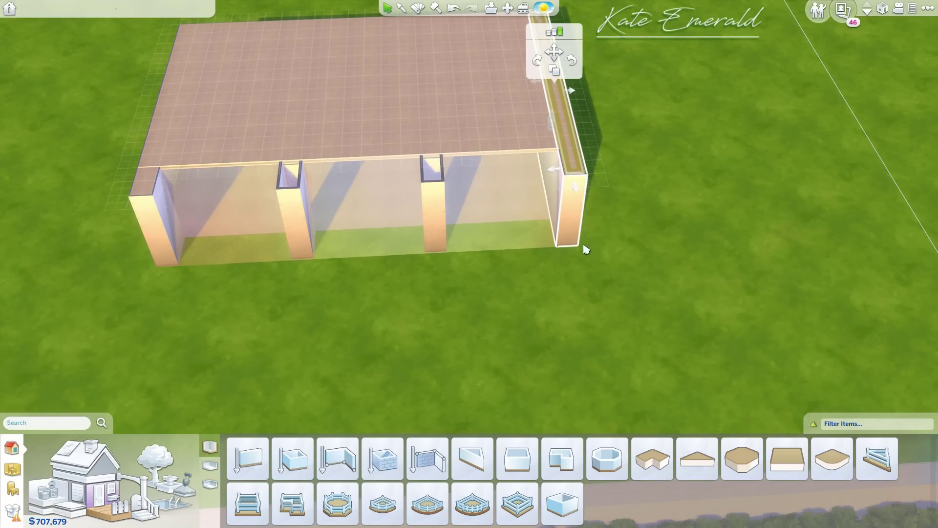
- Draw a new wall along the back of the room
{"action": "key", "text": "e"}
{"action": "key", "text": "q"}
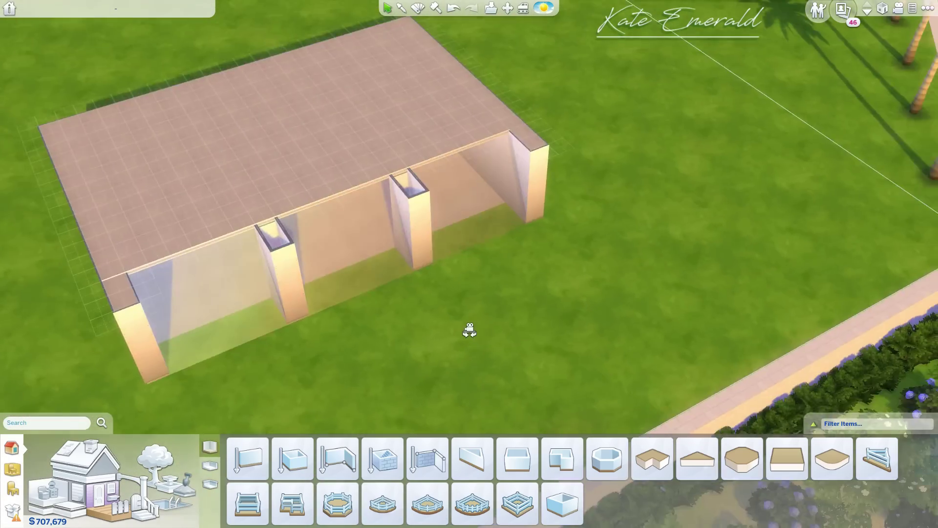
{"action": "key", "text": "e"}
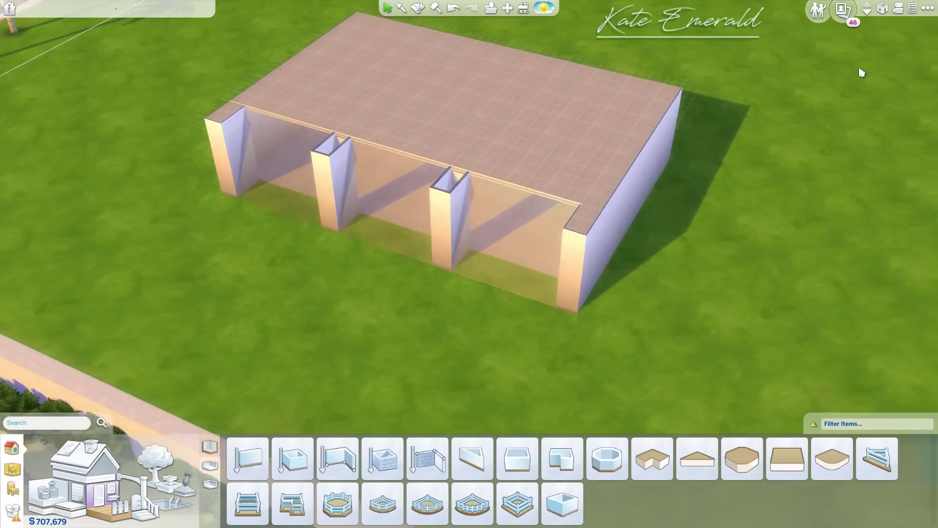
{"action": "key", "text": "e"}
{"action": "scroll", "coordinate": [622, 151], "scroll_direction": "up", "scroll_amount": 3}
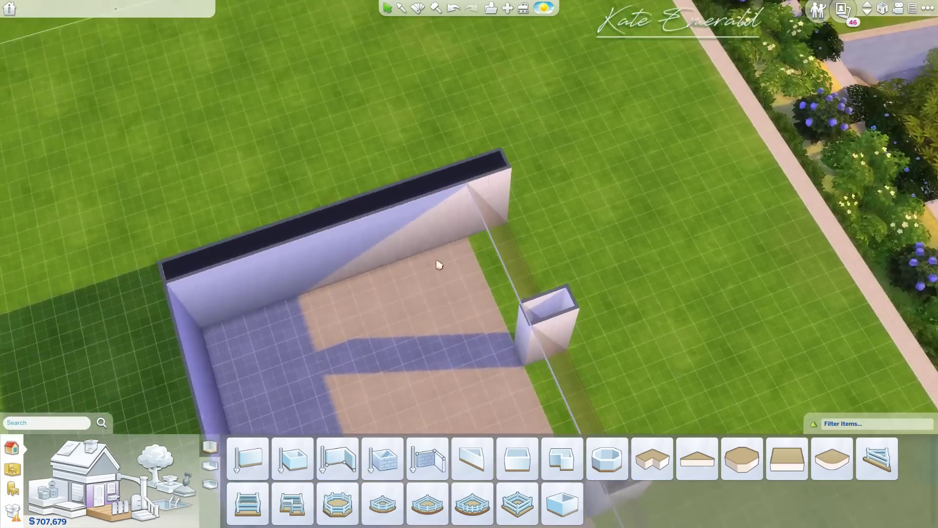
{"action": "key", "text": "w"}
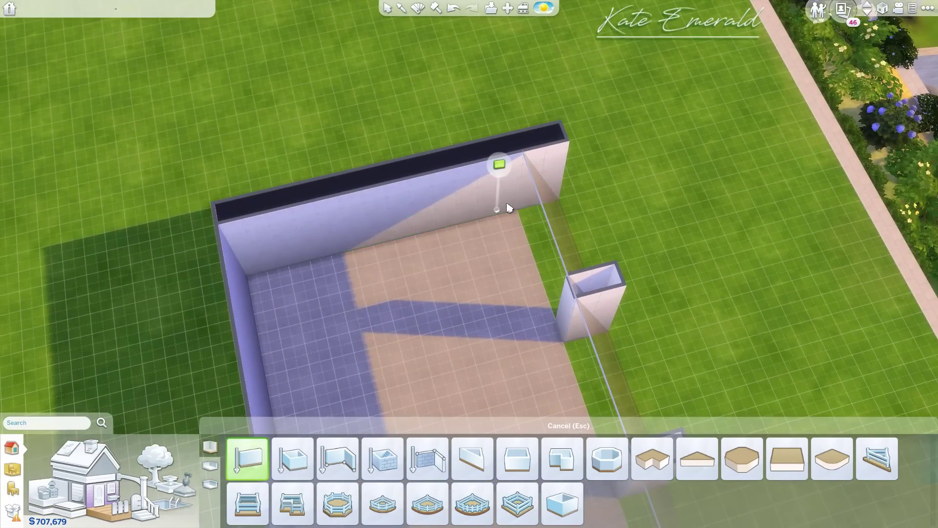
{"action": "left_click_drag", "start_coordinate": [507, 207], "coordinate": [349, 238]}
- Bring up the Floor Patterns catalog for the walled room
{"action": "scroll", "coordinate": [340, 300], "scroll_direction": "down", "scroll_amount": 5}
{"action": "key", "text": "e"}
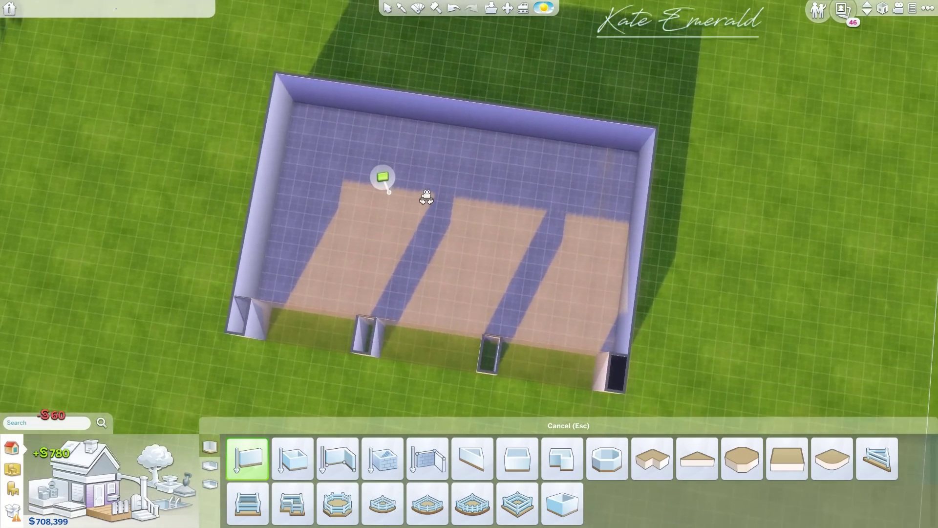
{"action": "key", "text": "e"}
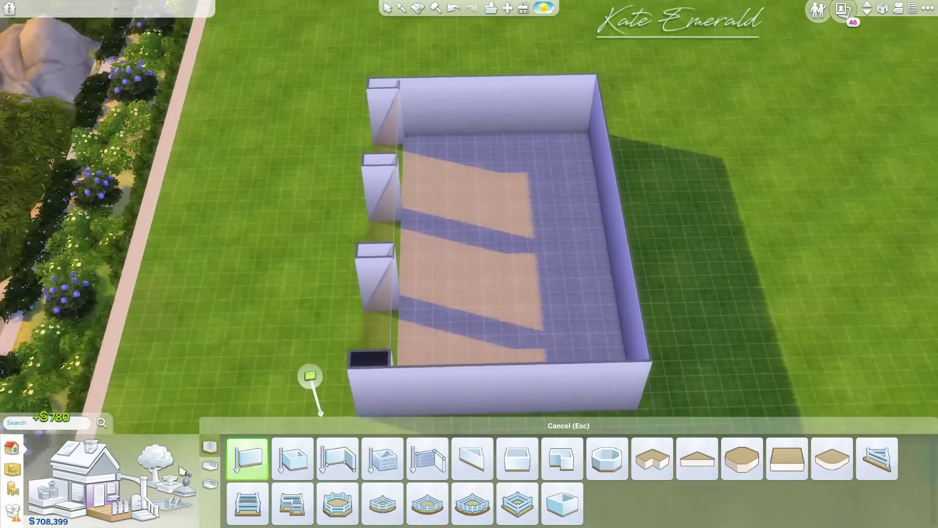
{"action": "left_click", "coordinate": [57, 508]}
- Fill the entire room floor with Rustic Wooden Planks ($4)
{"action": "left_click", "coordinate": [818, 459]}
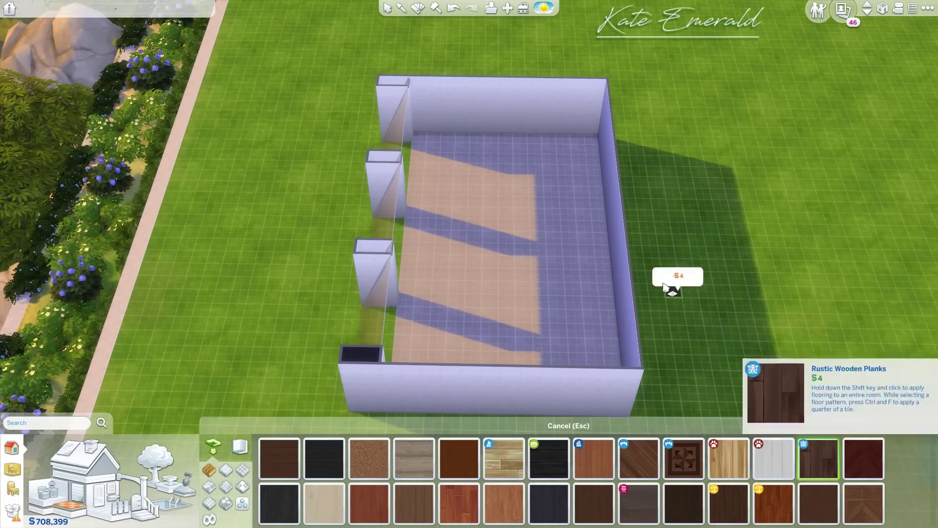
{"action": "left_click", "coordinate": [575, 287], "text": "shift"}
{"action": "key", "text": "e"}
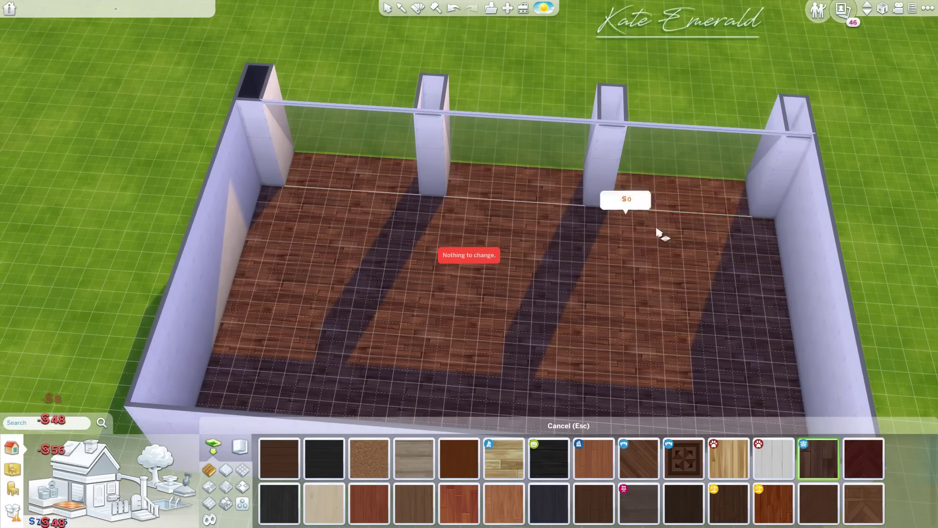
{"action": "key", "text": "e"}
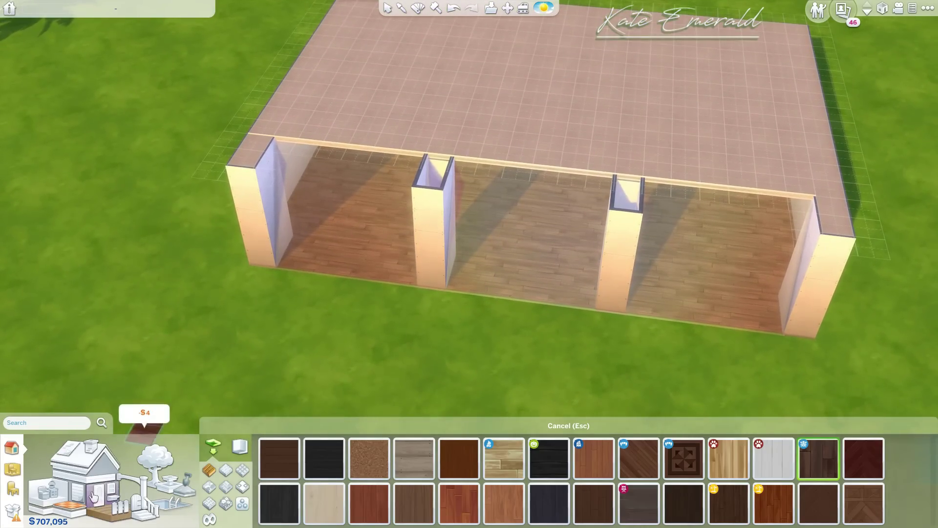
{"action": "left_click", "coordinate": [93, 496]}
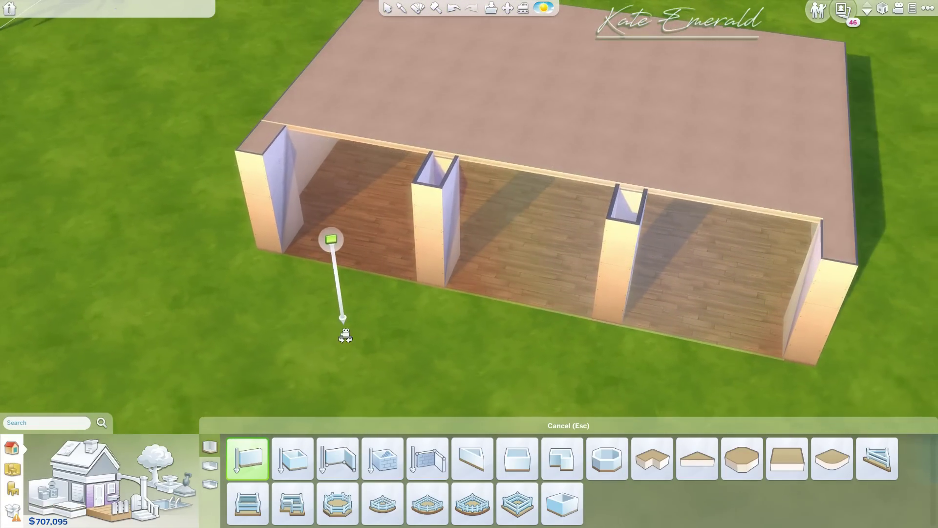
- Build a short U-shaped wall pillar on the empty lawn near the lot edge
{"action": "key", "text": "d"}
{"action": "scroll", "coordinate": [530, 310], "scroll_direction": "down", "scroll_amount": 2}
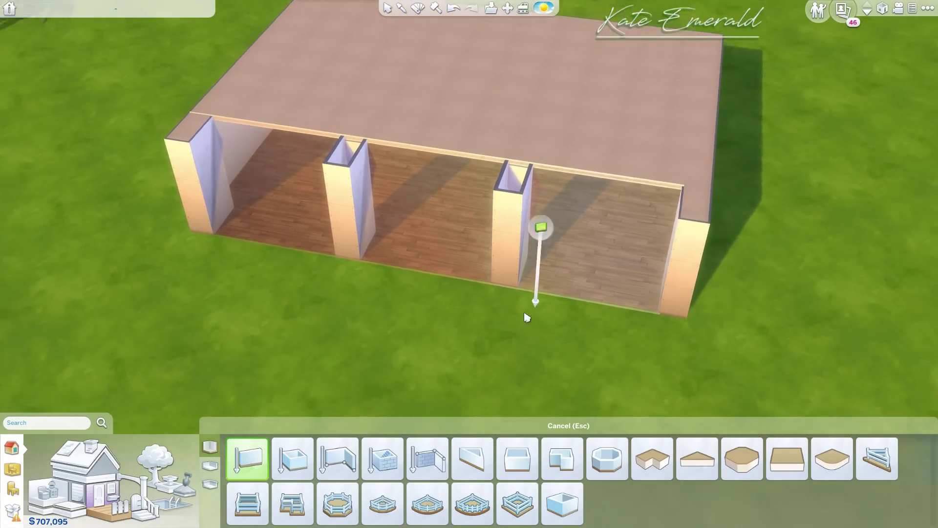
{"action": "key", "text": "d"}
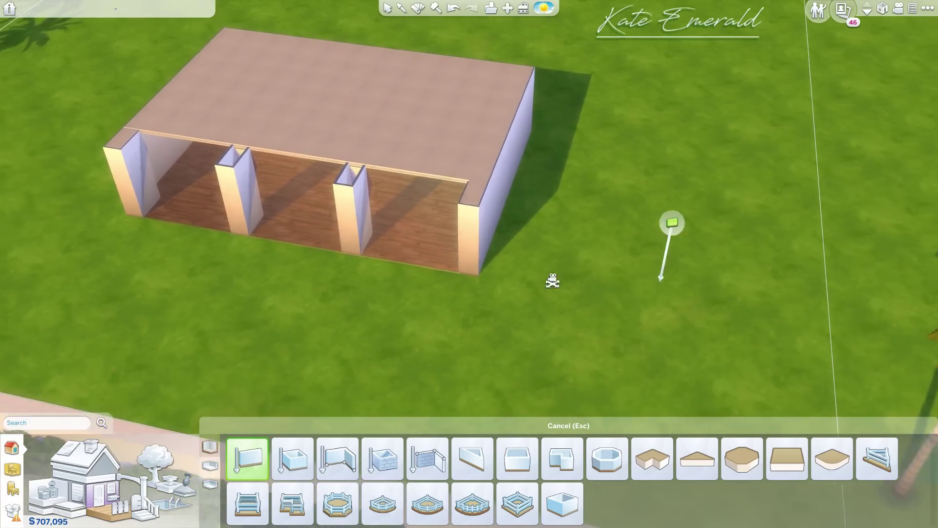
{"action": "key", "text": "a"}
{"action": "key", "text": "s"}
{"action": "key", "text": "a"}
{"action": "key", "text": "w"}
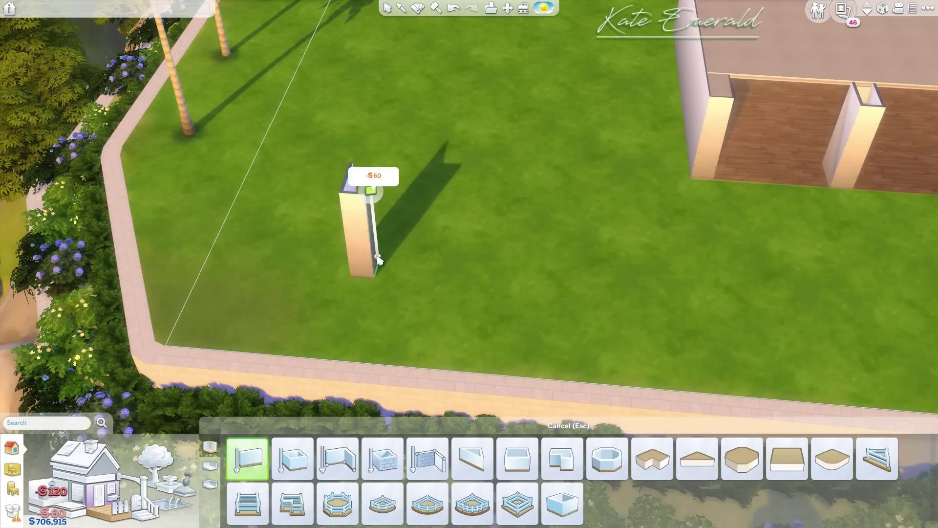
{"action": "key", "text": "q"}
{"action": "scroll", "coordinate": [641, 362], "scroll_direction": "up", "scroll_amount": 2}
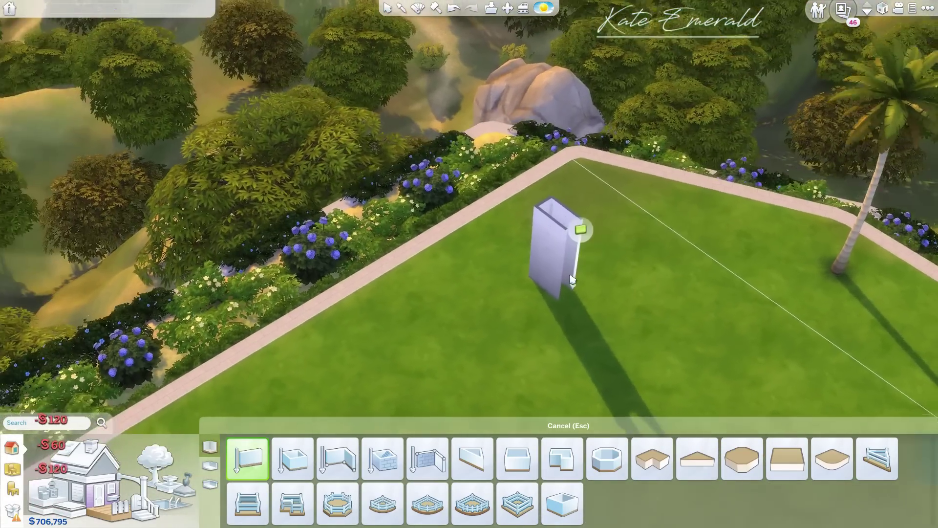
{"action": "key", "text": "e"}
{"action": "key", "text": "Escape"}
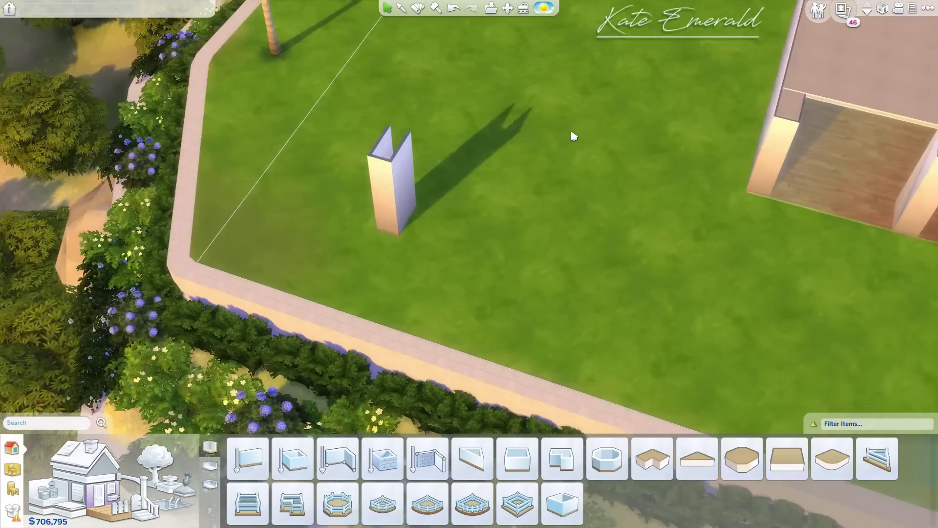
- Place a room beside the pillar and narrow it to a thin glass panel
{"action": "mouse_move", "coordinate": [877, 151]}
{"action": "left_click", "coordinate": [781, 68]}
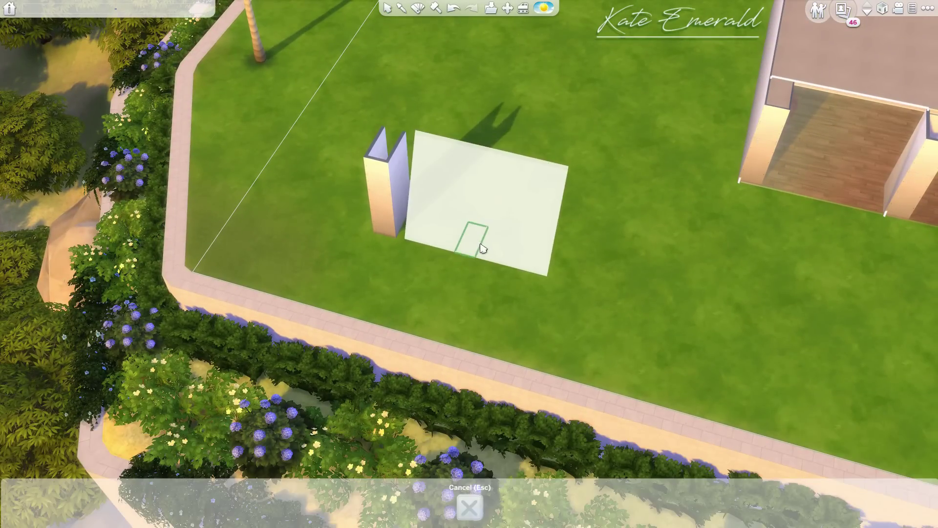
{"action": "left_click", "coordinate": [481, 248]}
{"action": "key", "text": "e"}
{"action": "left_click_drag", "start_coordinate": [613, 245], "coordinate": [537, 226]}
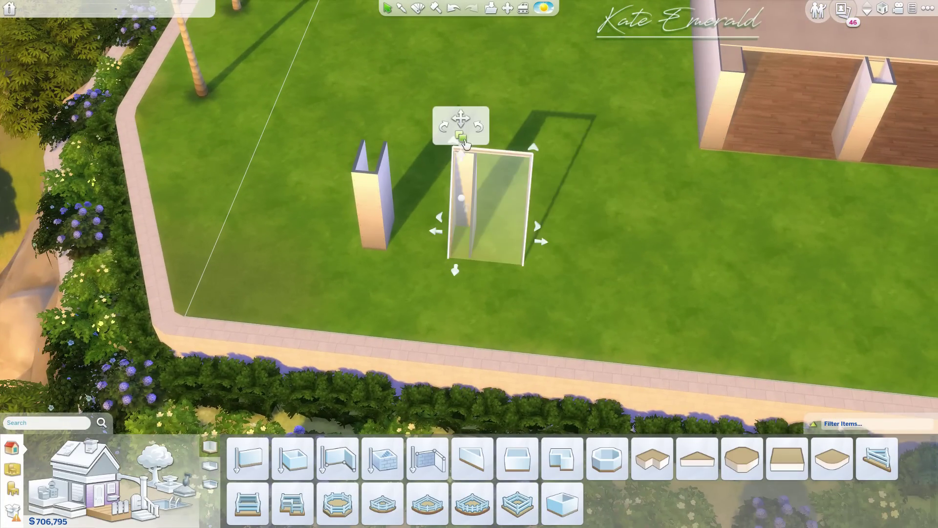
- Reposition the thin glass panel beside the lone pillar
{"action": "left_click", "coordinate": [464, 122]}
{"action": "left_click", "coordinate": [503, 287]}
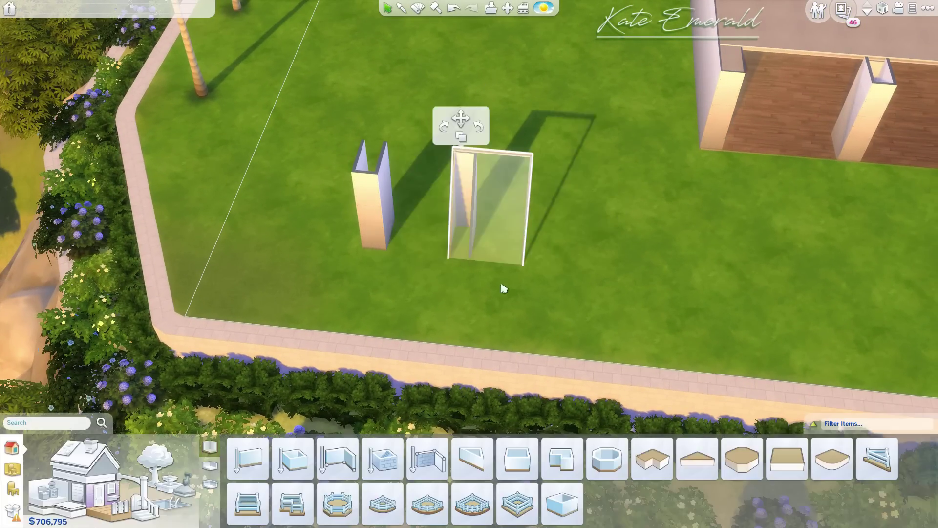
{"action": "left_click", "coordinate": [545, 310]}
{"action": "key", "text": "w"}
{"action": "key", "text": "d"}
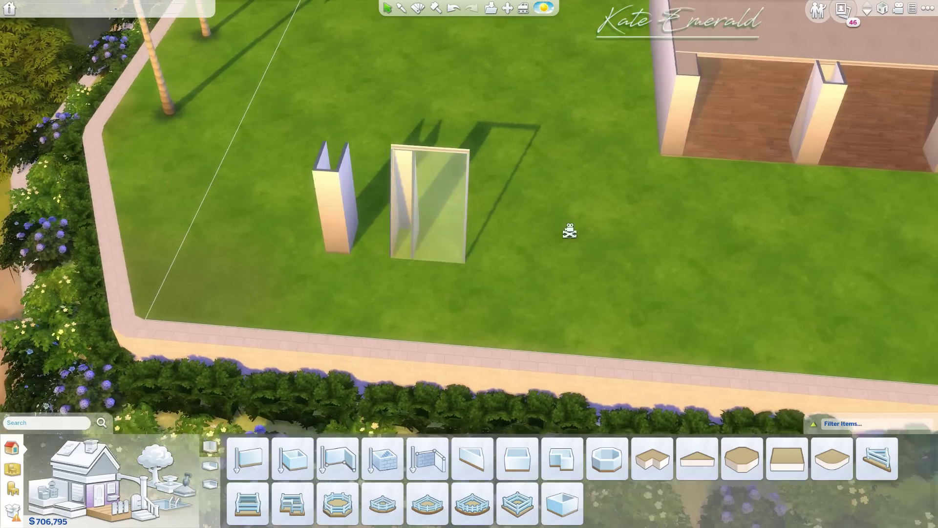
{"action": "key", "text": "e"}
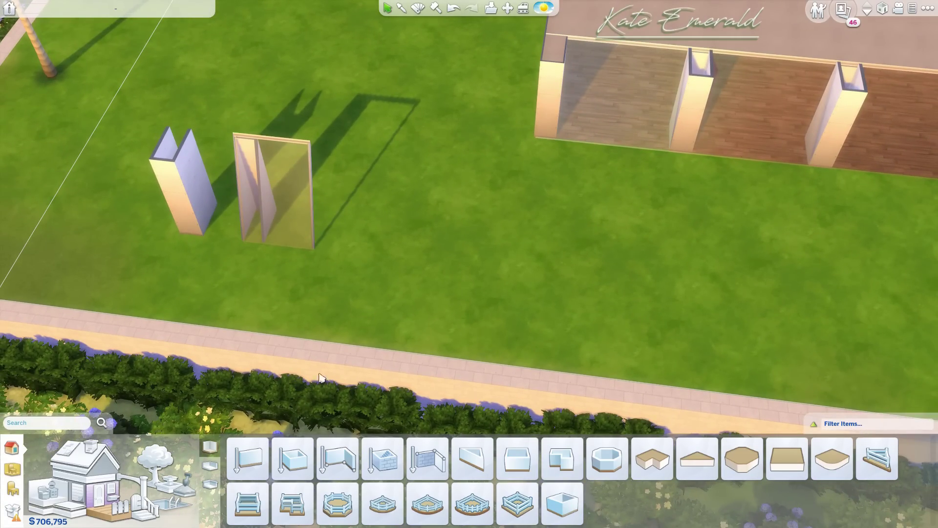
{"action": "left_click", "coordinate": [248, 458]}
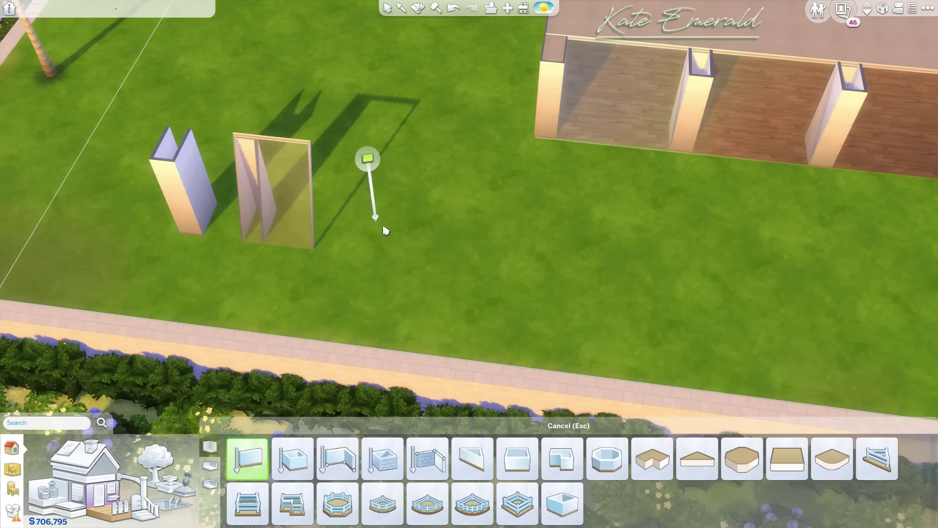
- Draw a third lawn pillar and set the glass panel between the pillars
{"action": "left_click_drag", "start_coordinate": [393, 253], "coordinate": [393, 252]}
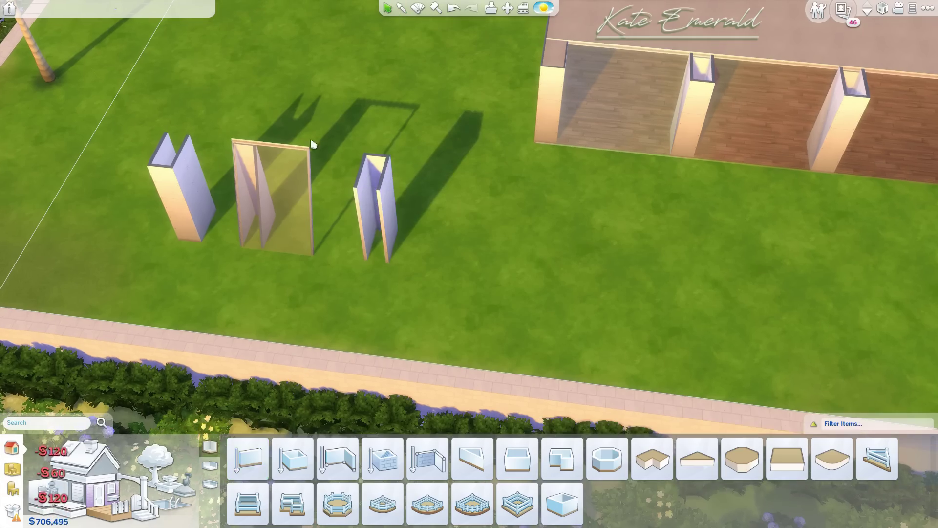
{"action": "left_click", "coordinate": [319, 209]}
{"action": "key", "text": "period"}
{"action": "key", "text": "period"}
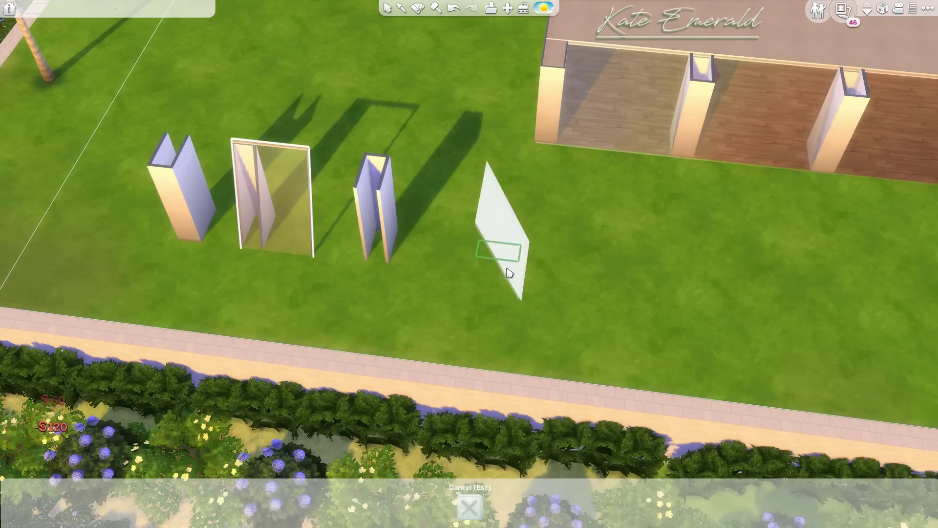
{"action": "key", "text": "Escape"}
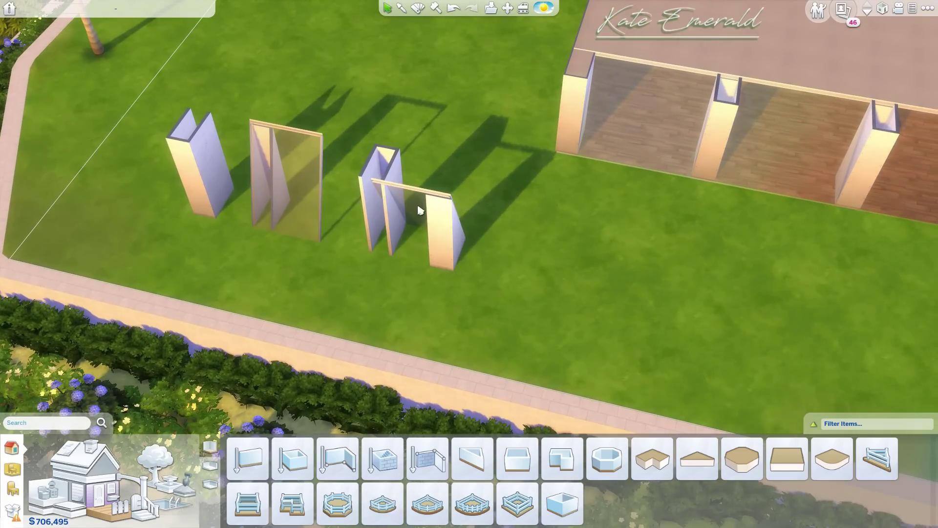
{"action": "left_click", "coordinate": [420, 210]}
{"action": "left_click", "coordinate": [444, 137]}
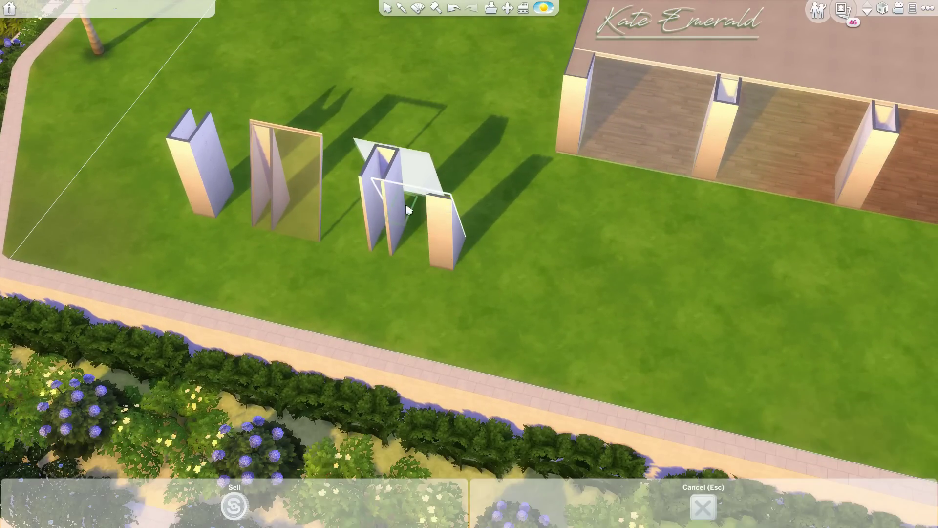
{"action": "left_click", "coordinate": [390, 237]}
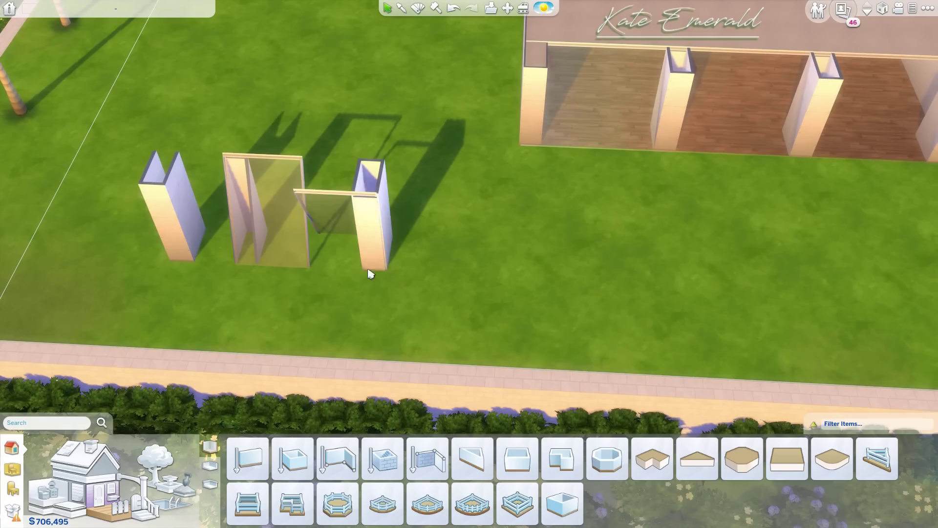
- Move the glass panel right of the pillar and shift the wall piece further right
{"action": "left_click", "coordinate": [303, 231]}
{"action": "left_click", "coordinate": [366, 142]}
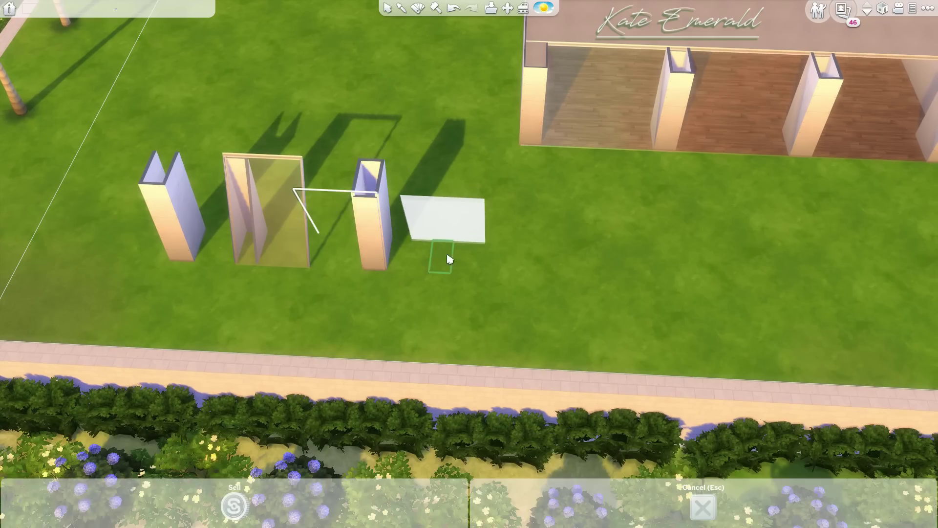
{"action": "left_click", "coordinate": [440, 252]}
{"action": "key", "text": "e"}
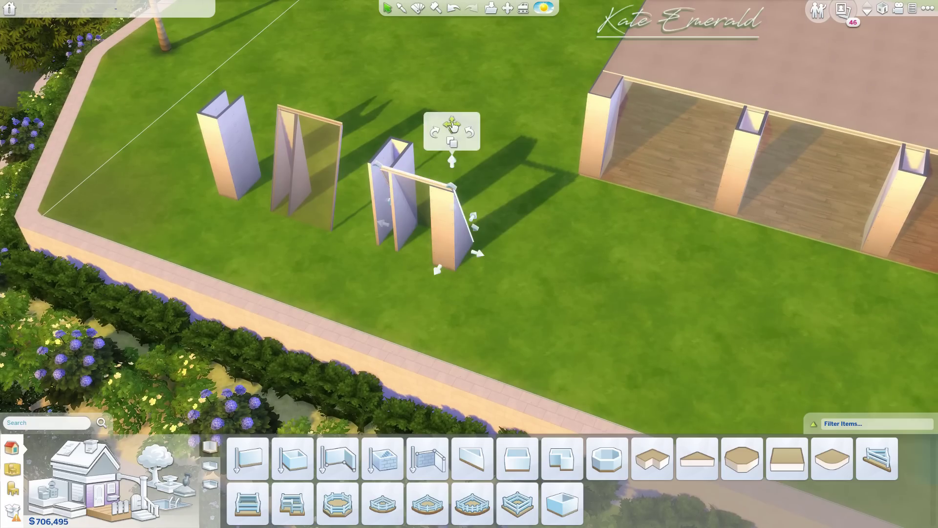
{"action": "left_click", "coordinate": [452, 126]}
{"action": "left_click", "coordinate": [497, 256]}
{"action": "key", "text": "e"}
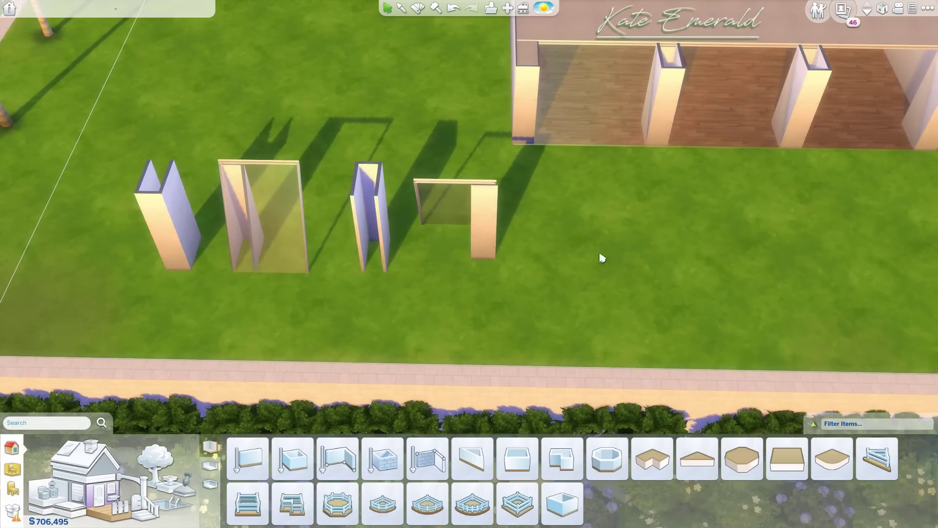
{"action": "key", "text": "e"}
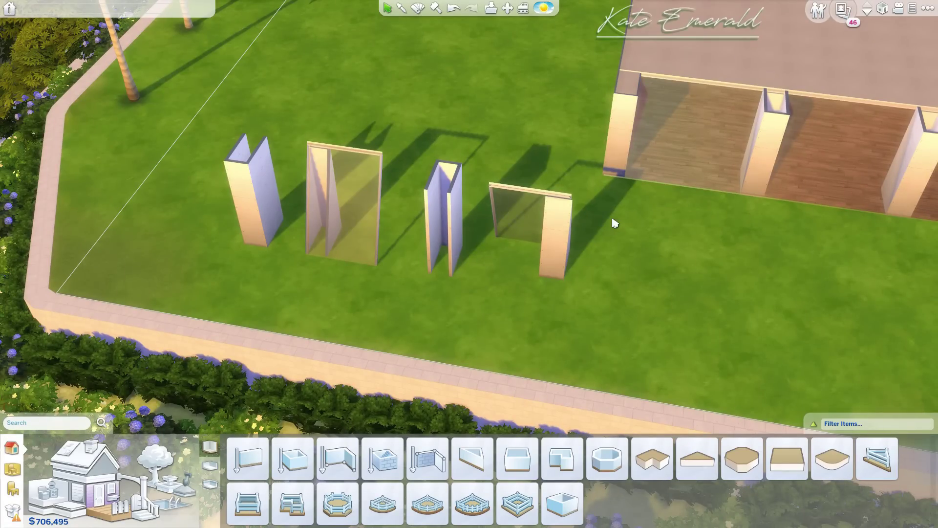
- Delete the doorway piece, both U-shaped pillars and the leftover glass panel with the Sledgehammer
{"action": "key", "text": "Delete"}
{"action": "left_click", "coordinate": [442, 230]}
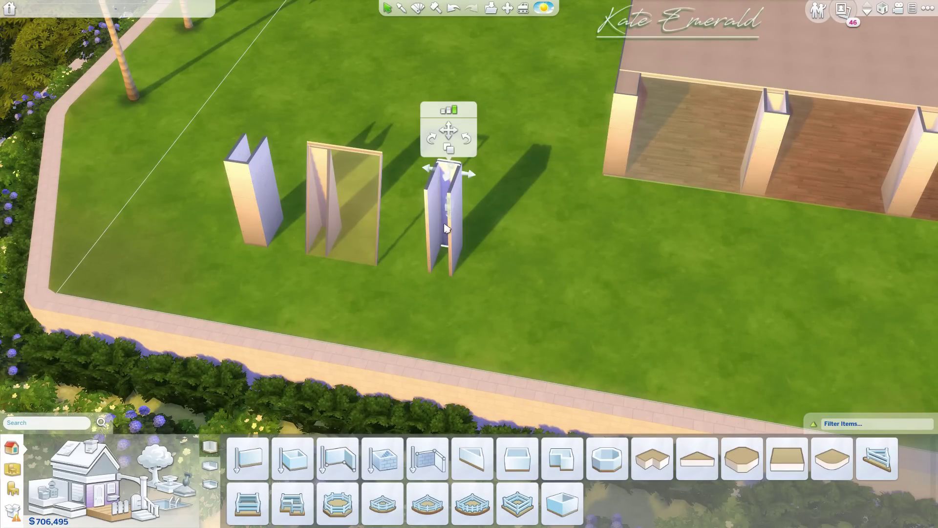
{"action": "left_click", "coordinate": [435, 8]}
{"action": "left_click_drag", "start_coordinate": [268, 189], "coordinate": [465, 204]}
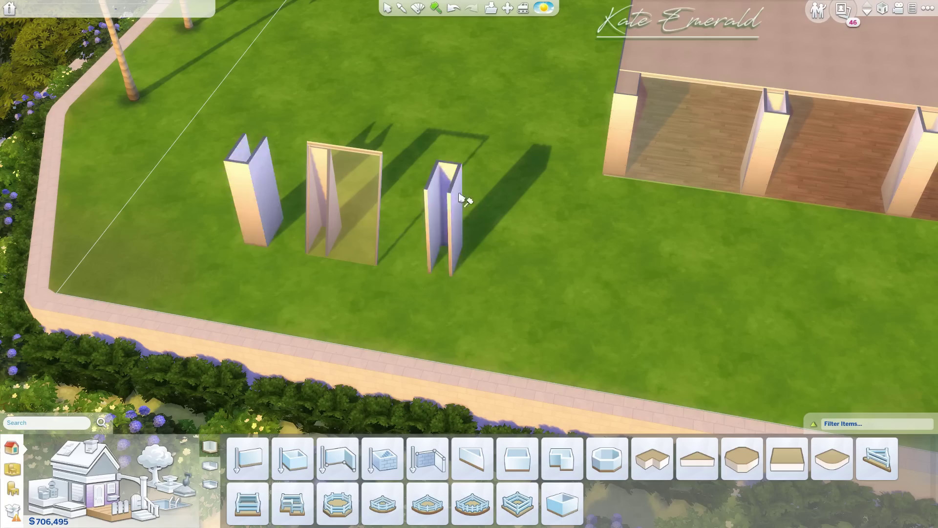
{"action": "left_click", "coordinate": [325, 198]}
{"action": "key", "text": "Escape"}
- Draw a room over the whole ground-floor roof and give it tall walls ($4,200)
{"action": "scroll", "coordinate": [691, 252], "scroll_direction": "up", "scroll_amount": 3}
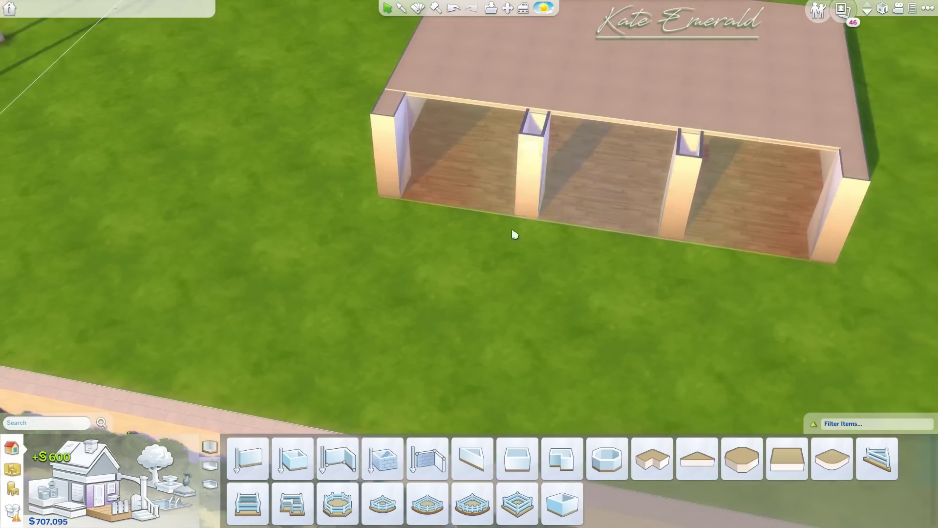
{"action": "left_click", "coordinate": [292, 458]}
{"action": "scroll", "coordinate": [125, 266], "scroll_direction": "down", "scroll_amount": 2}
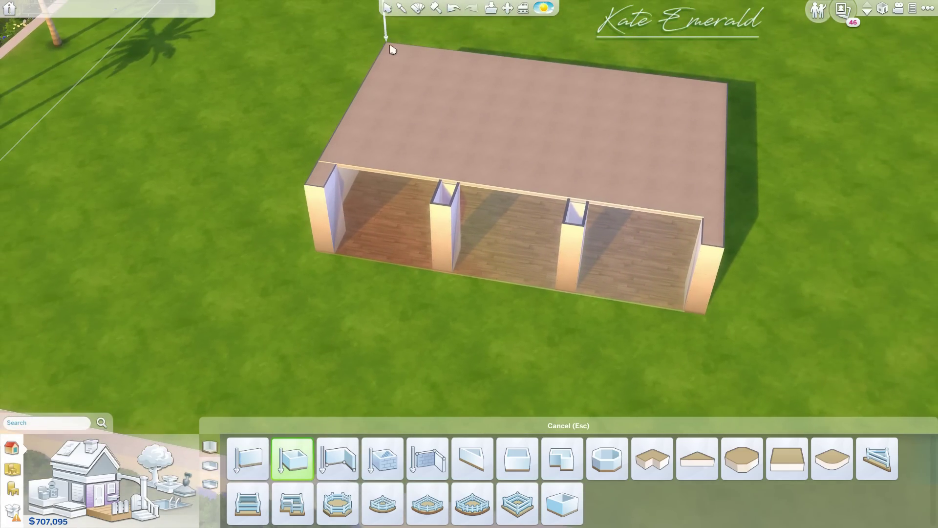
{"action": "left_click_drag", "start_coordinate": [391, 49], "coordinate": [730, 213]}
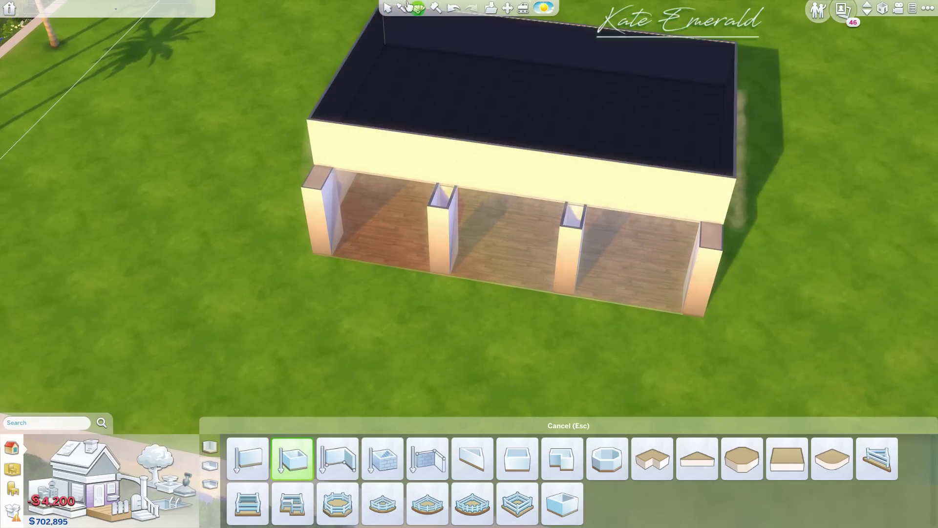
{"action": "left_click", "coordinate": [387, 7]}
{"action": "left_click", "coordinate": [532, 59]}
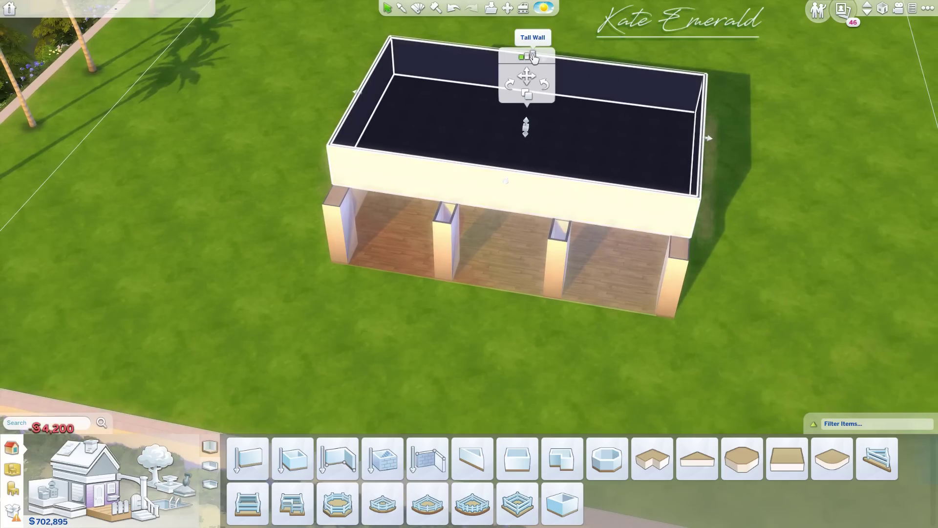
{"action": "left_click", "coordinate": [533, 58]}
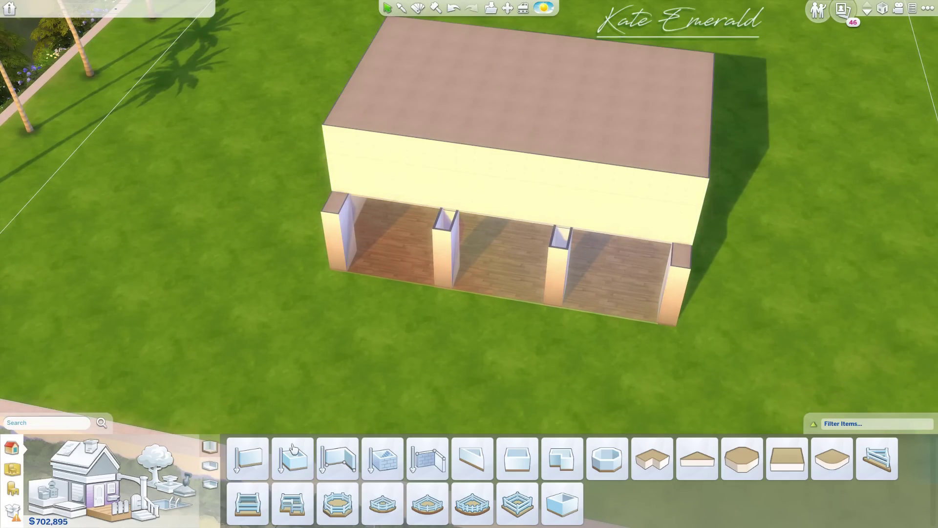
{"action": "left_click", "coordinate": [248, 459]}
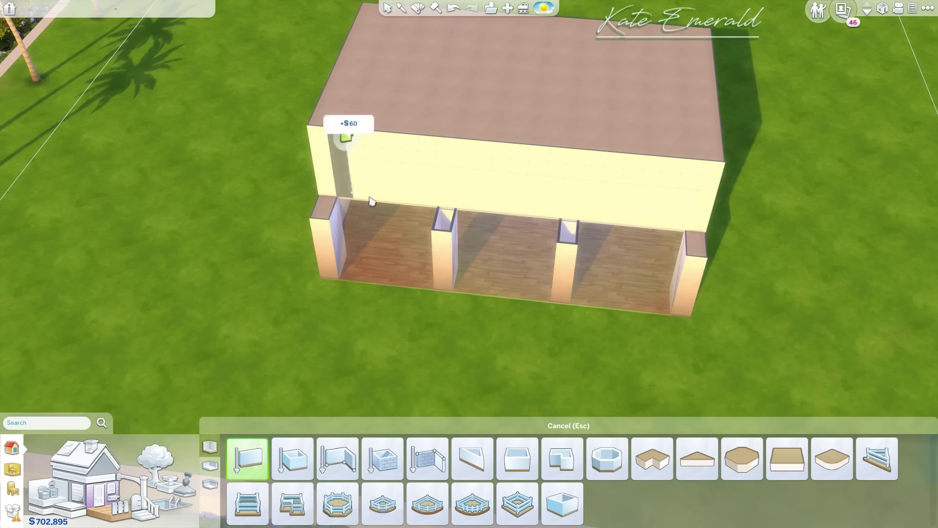
- Delete the left and middle stretches of the upper front wall
{"action": "left_click_drag", "start_coordinate": [369, 201], "coordinate": [443, 207]}
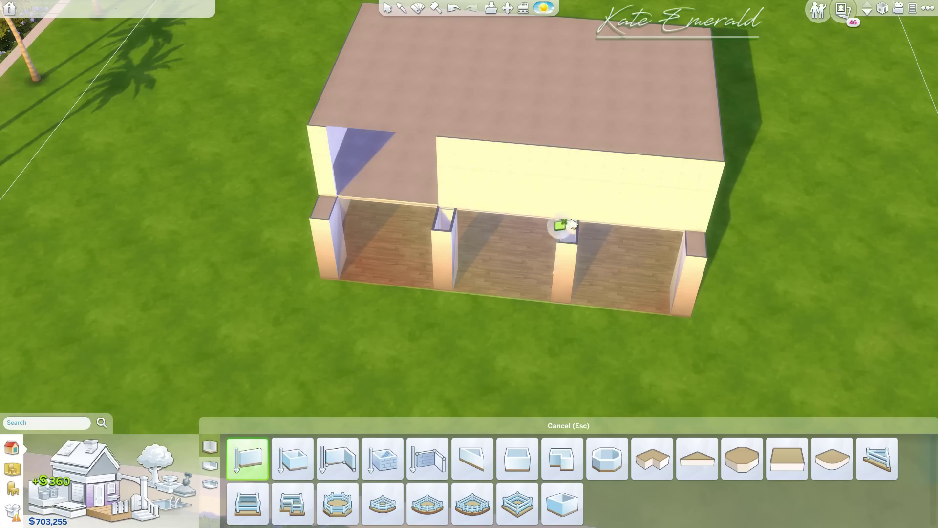
{"action": "left_click_drag", "start_coordinate": [573, 223], "coordinate": [665, 236]}
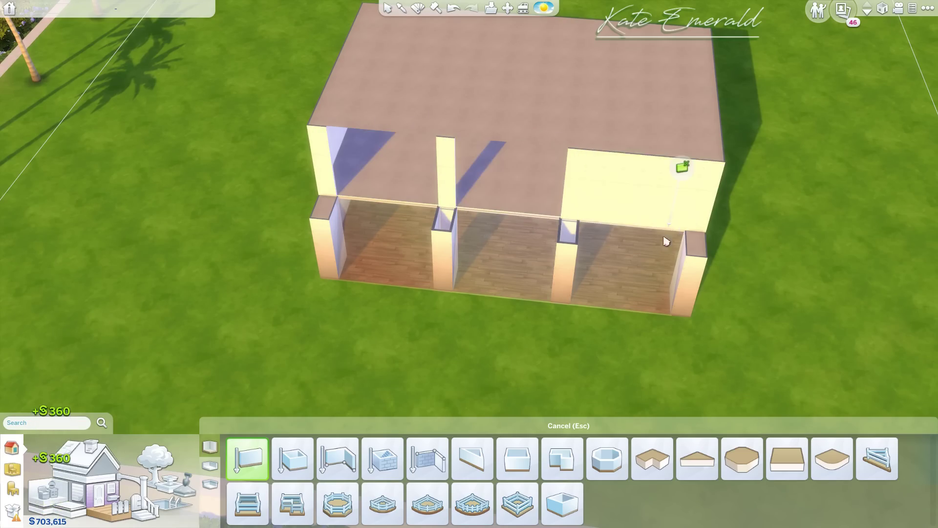
{"action": "key", "text": "period"}
{"action": "key", "text": "comma"}
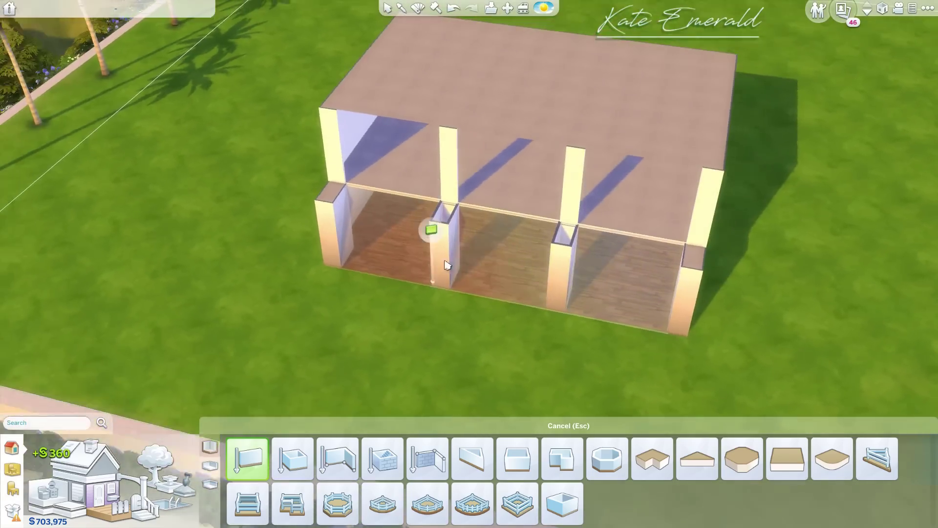
{"action": "scroll", "coordinate": [430, 226], "scroll_direction": "up", "scroll_amount": 2}
{"action": "scroll", "coordinate": [366, 84], "scroll_direction": "up", "scroll_amount": 2}
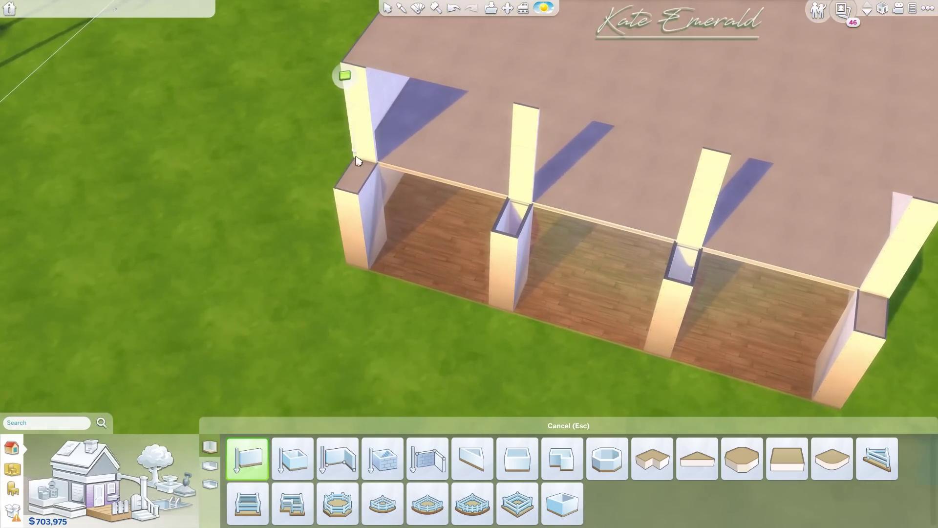
- Draw short upper wall pieces above the left, middle and right columns and the far-right edge
{"action": "mouse_move", "coordinate": [342, 73]}
{"action": "left_mouse_down"}
{"action": "mouse_move", "coordinate": [366, 162]}
{"action": "mouse_move", "coordinate": [380, 167]}
{"action": "left_mouse_up"}
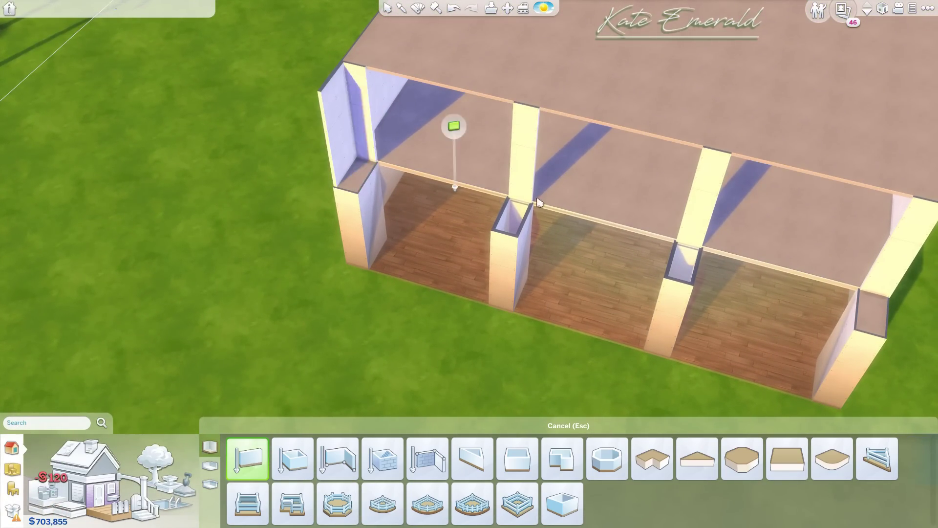
{"action": "left_click_drag", "start_coordinate": [493, 233], "coordinate": [532, 204]}
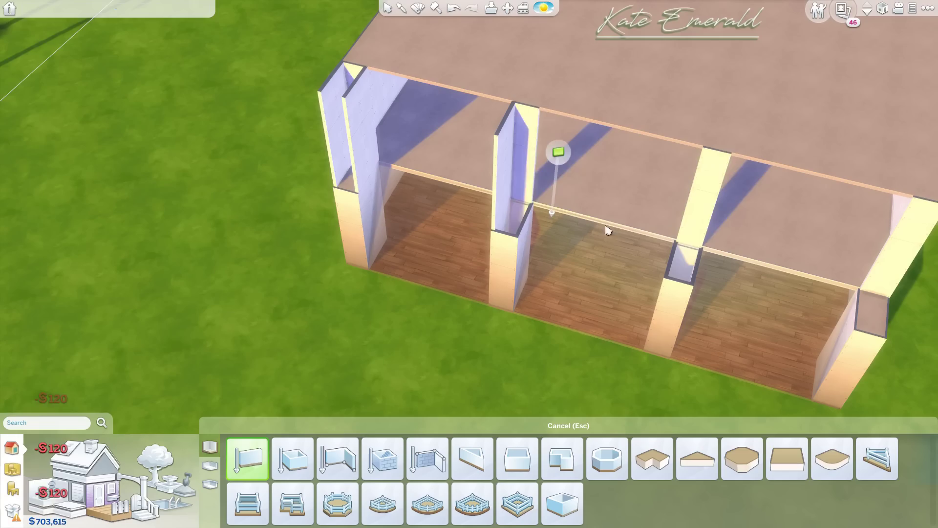
{"action": "left_click_drag", "start_coordinate": [606, 230], "coordinate": [611, 231]}
{"action": "left_click_drag", "start_coordinate": [668, 272], "coordinate": [699, 248]}
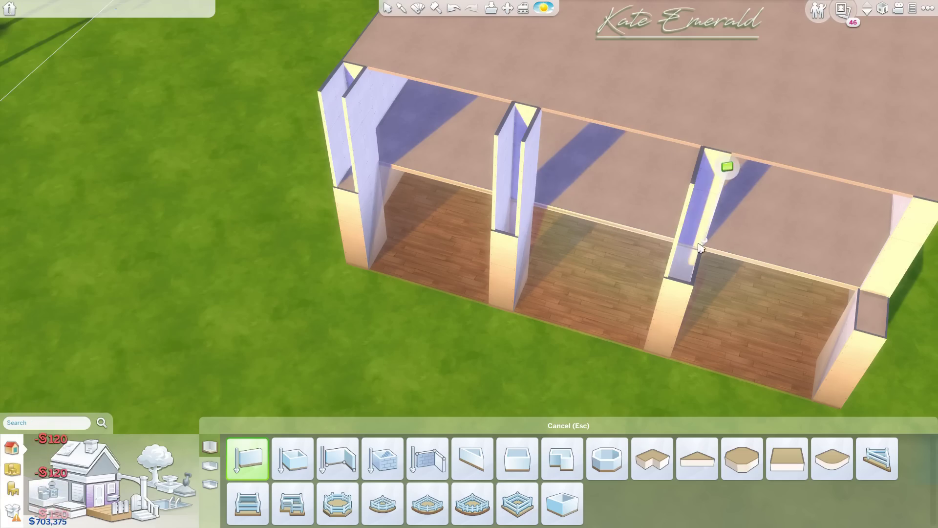
{"action": "left_click", "coordinate": [695, 283]}
{"action": "left_click", "coordinate": [884, 334]}
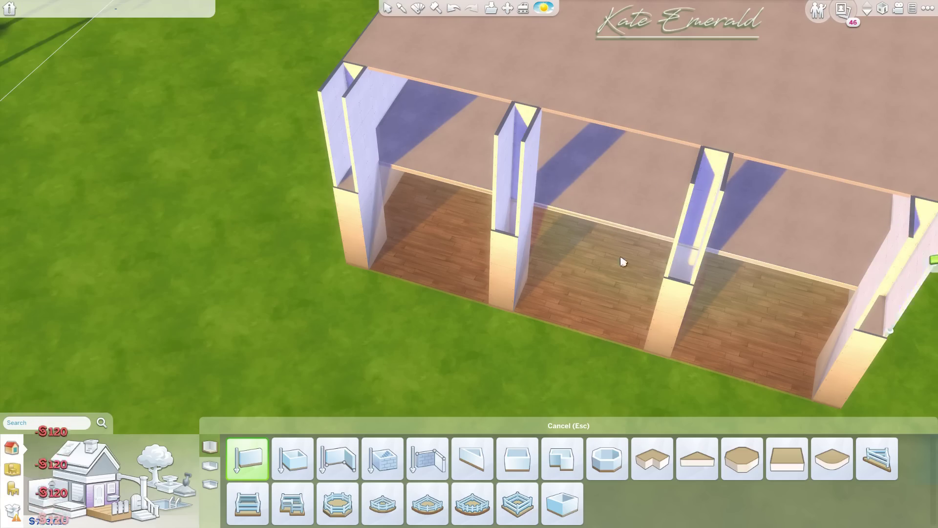
{"action": "left_click", "coordinate": [387, 7]}
{"action": "scroll", "coordinate": [485, 203], "scroll_direction": "up", "scroll_amount": 3}
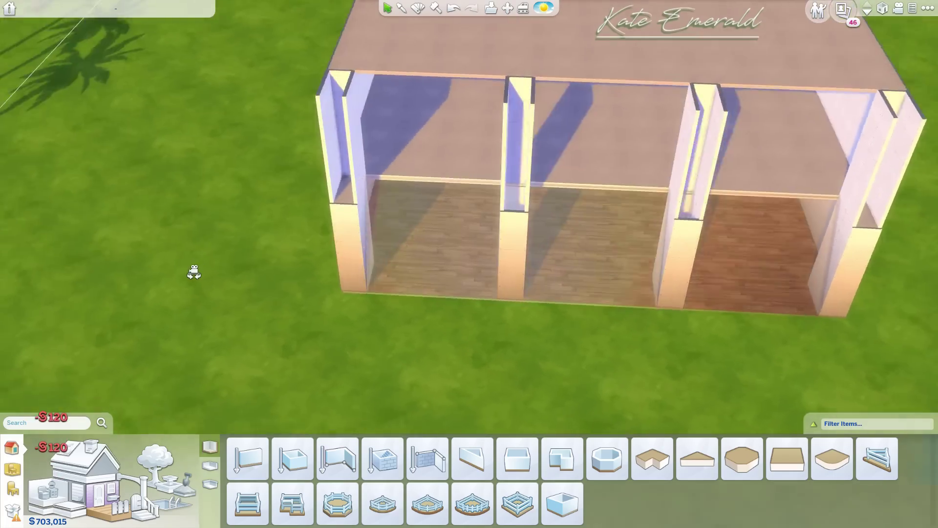
{"action": "scroll", "coordinate": [193, 272], "scroll_direction": "down", "scroll_amount": 3}
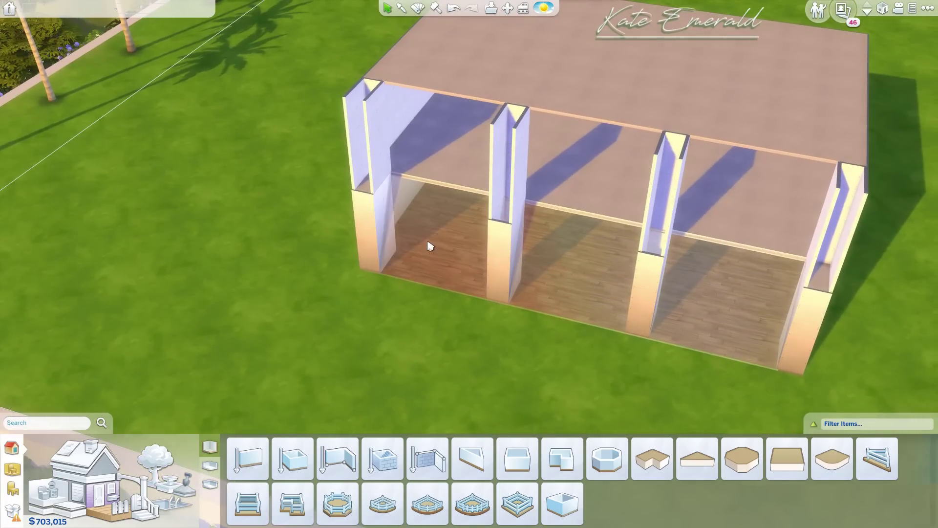
- Duplicate the glass wall panel onto the lawn and pick the copy up to reposition it
{"action": "left_click", "coordinate": [372, 155]}
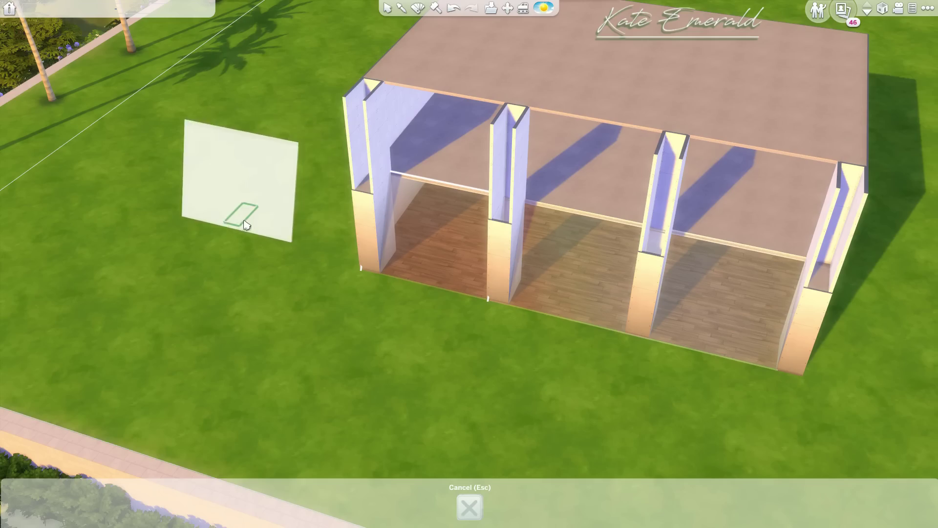
{"action": "left_click", "coordinate": [246, 215]}
{"action": "scroll", "coordinate": [440, 267], "scroll_direction": "up", "scroll_amount": 3}
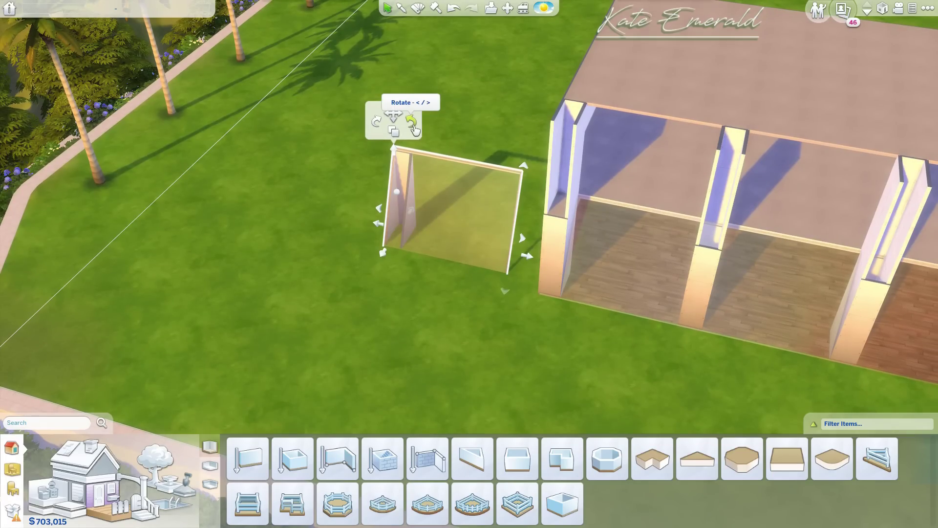
{"action": "left_click", "coordinate": [395, 119]}
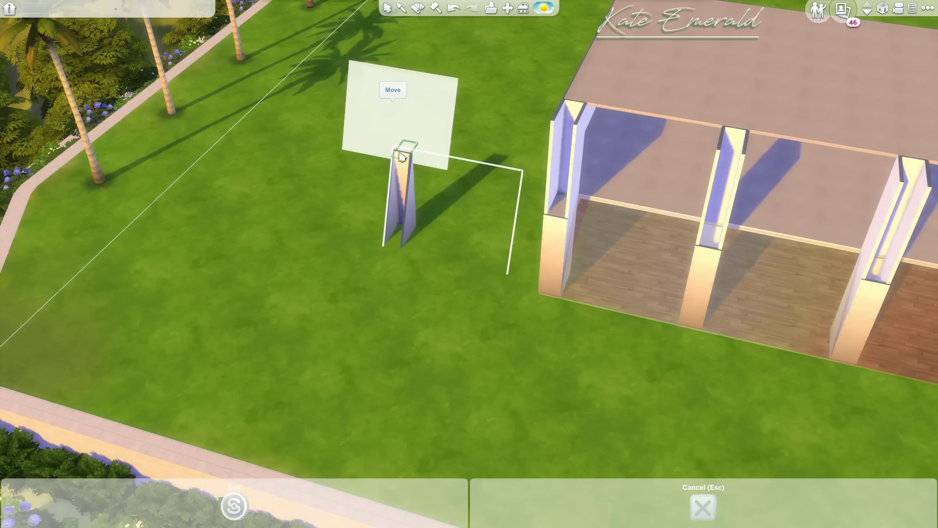